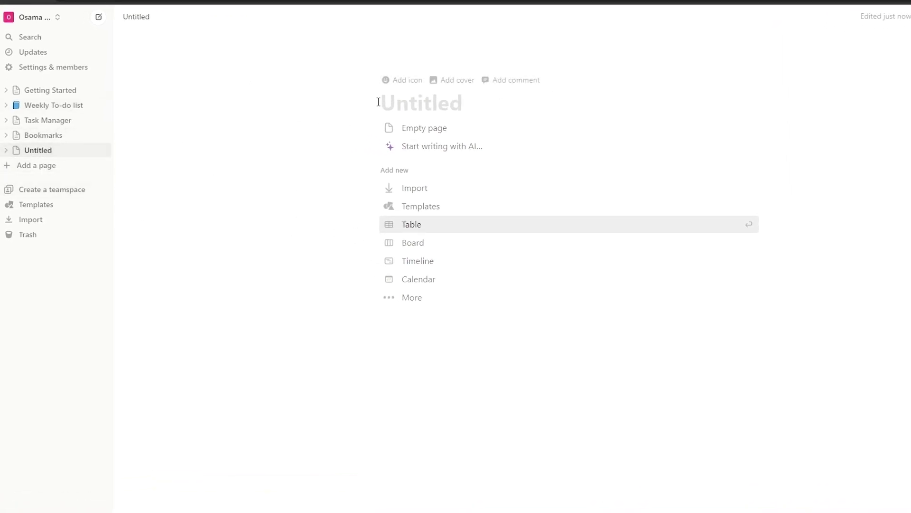
- Start the new page as an Empty page and browse the slash block menu
click(405, 128)
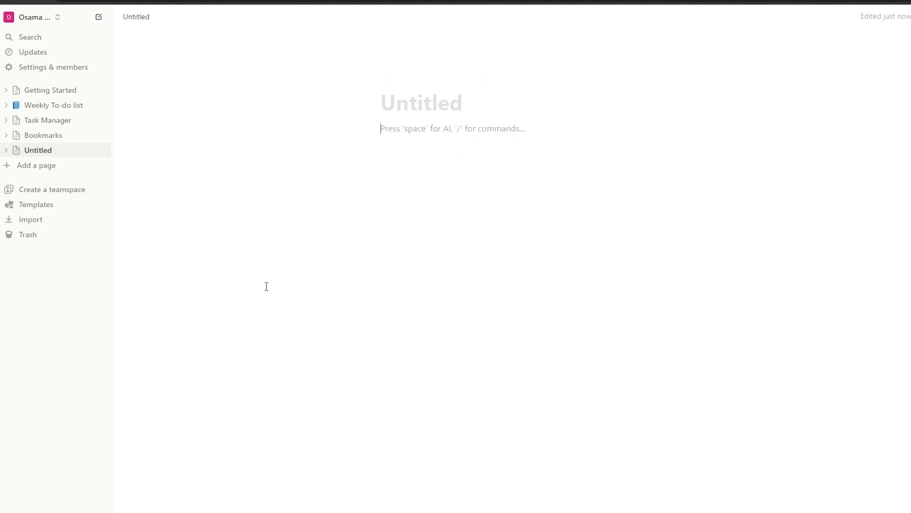
text(/)
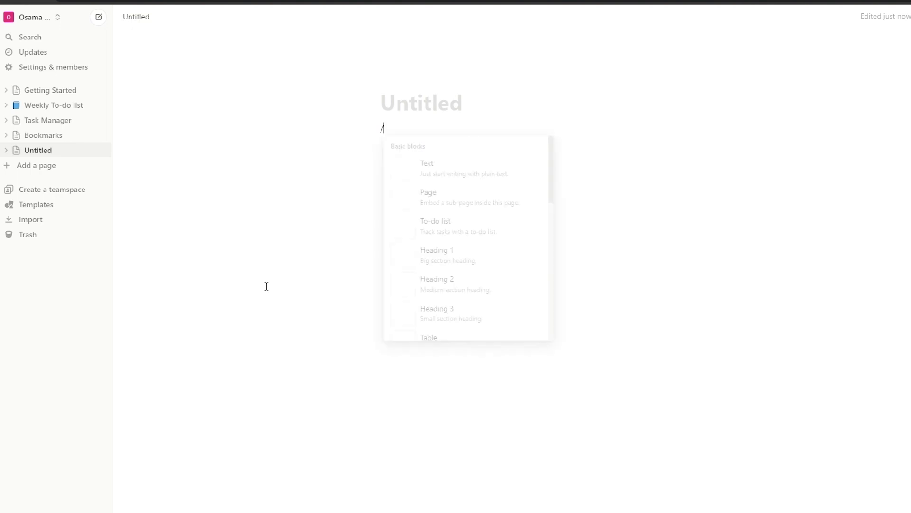
scroll(488, 223, down, 8)
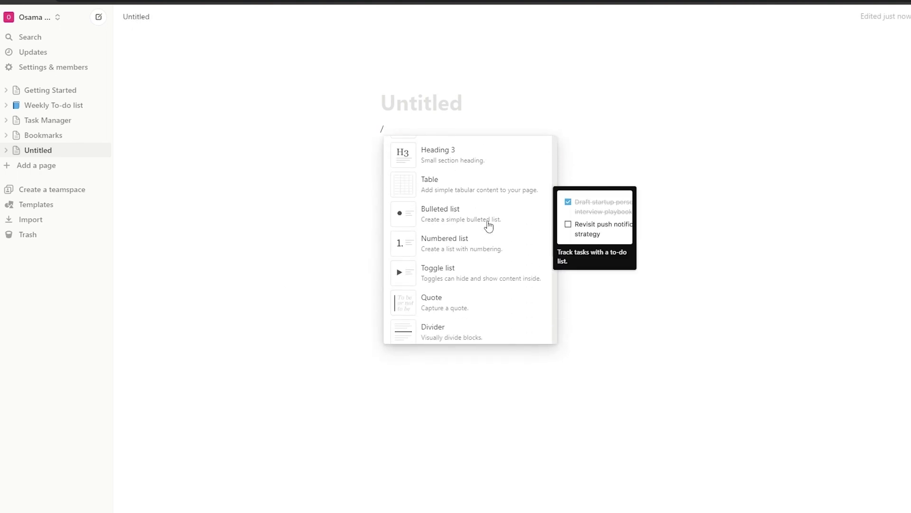
scroll(478, 230, up, 3)
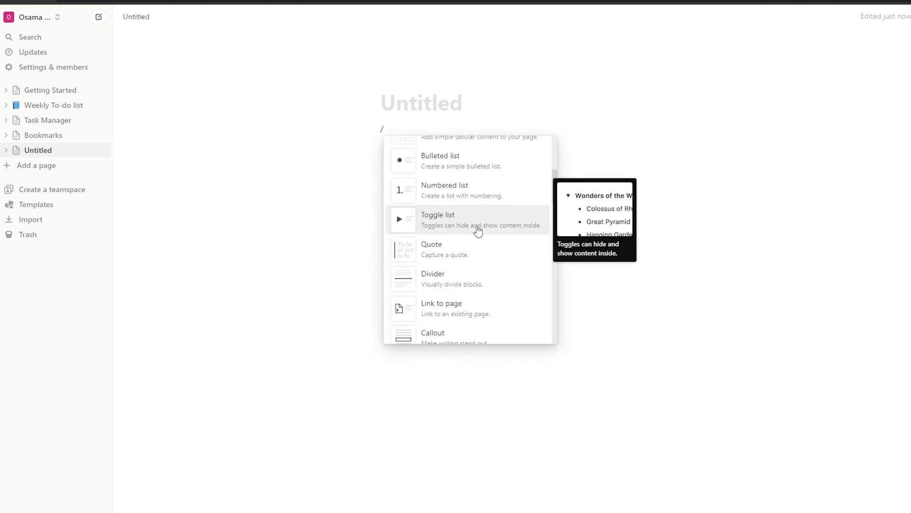
- Insert a Gallery view with a new Income Sources database and hide its title
text(ga)
click(460, 174)
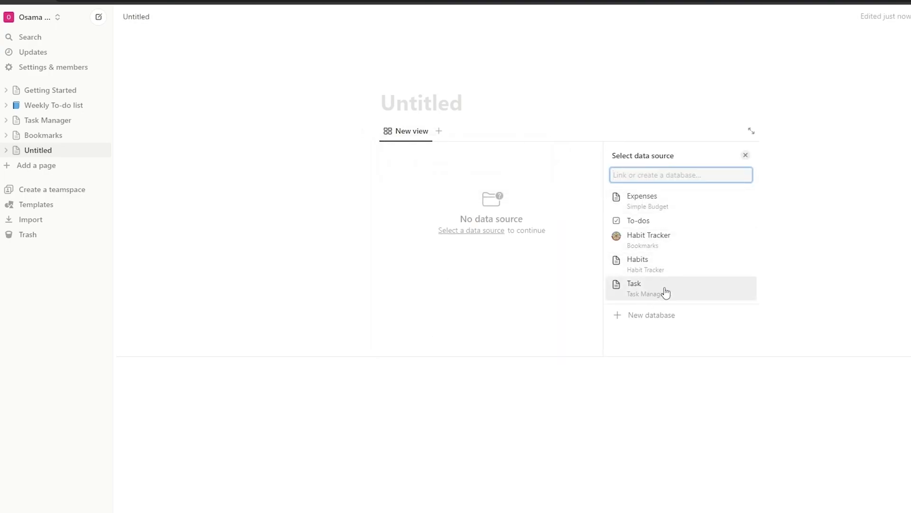
click(655, 314)
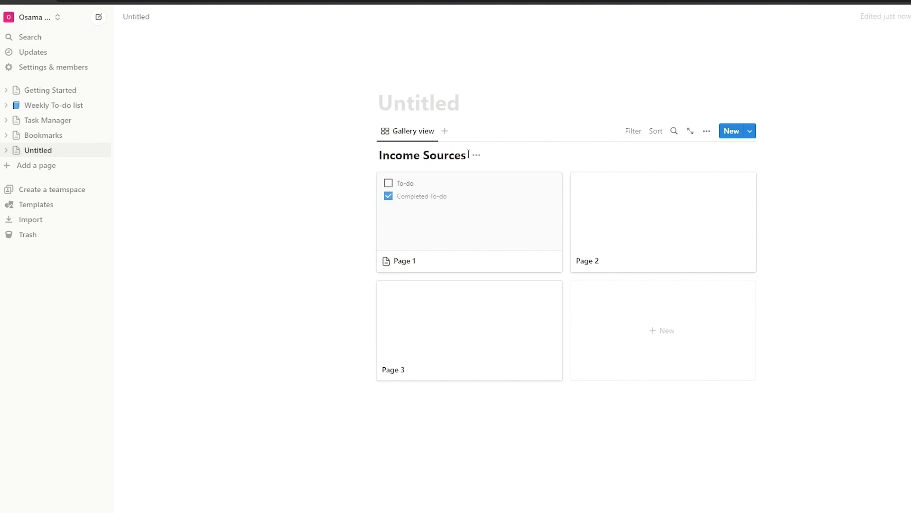
click(477, 156)
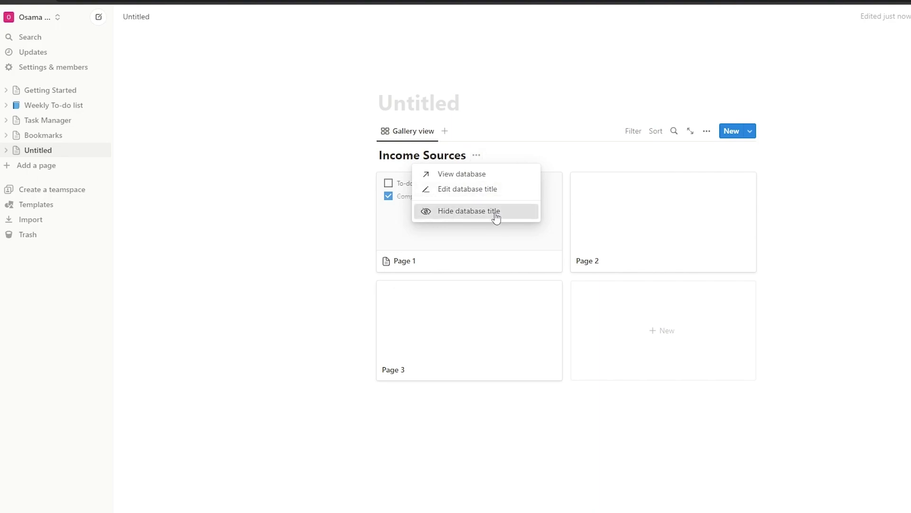
click(492, 211)
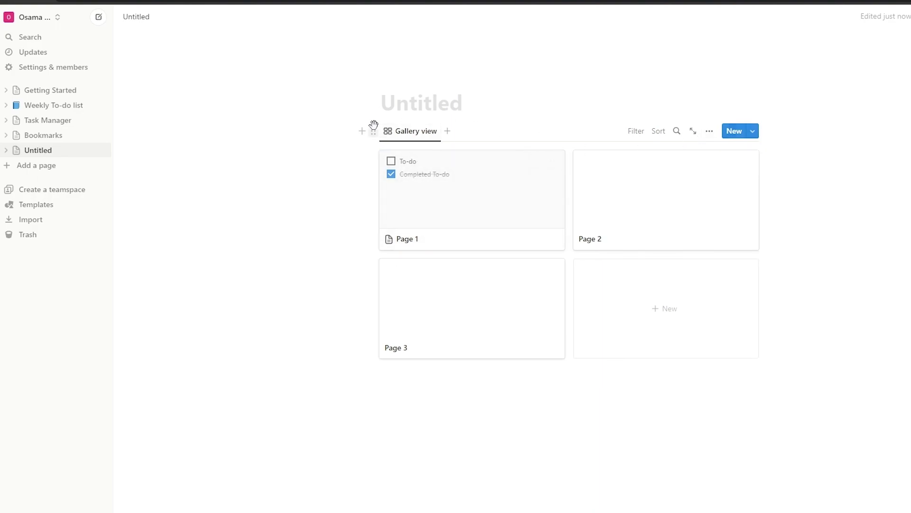
- Rename the gallery view to 'S O U R C E S'
click(416, 136)
click(411, 151)
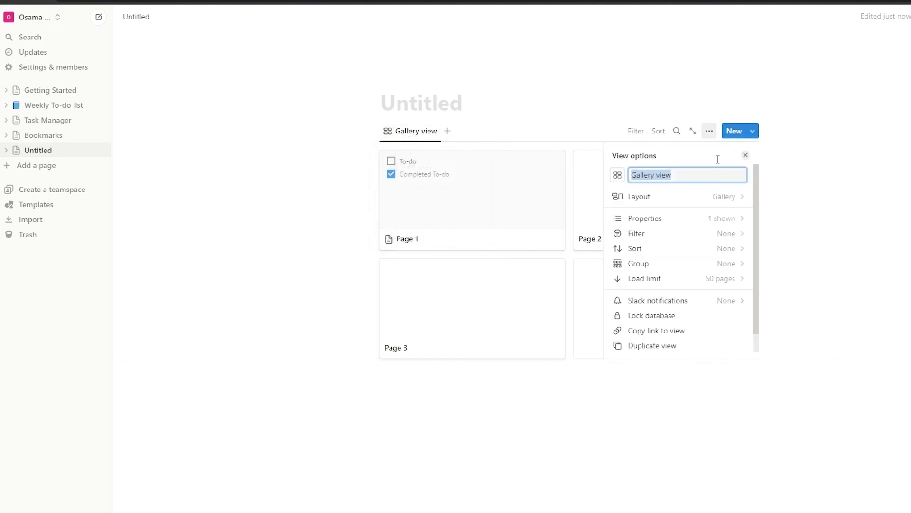
text(S O U R C E S)
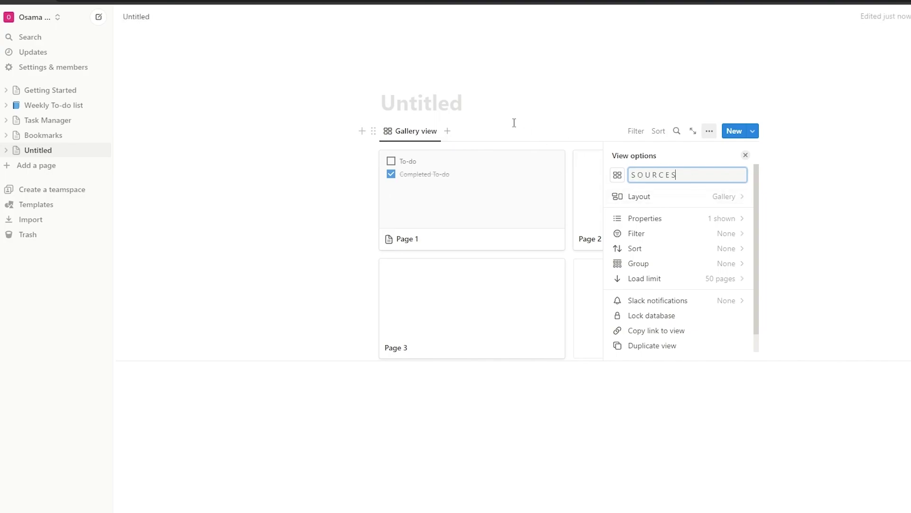
key(Return)
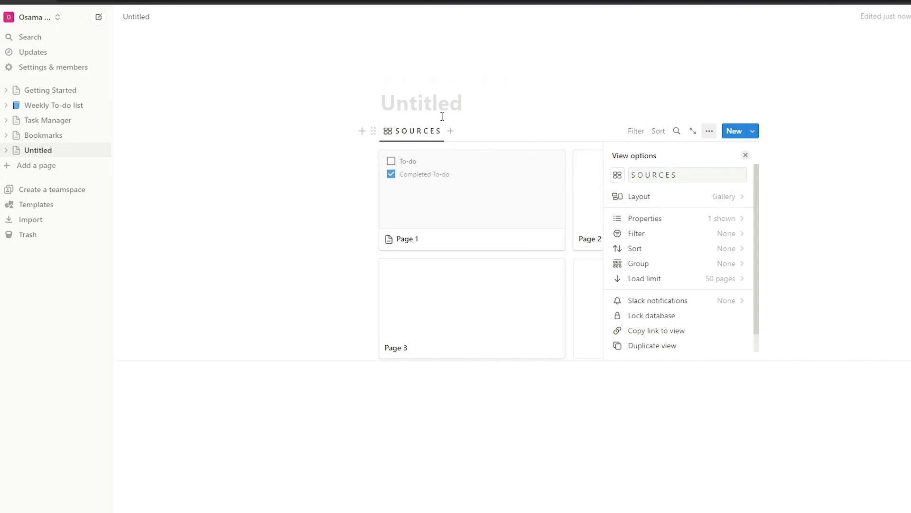
- Set the SOURCES view icon to the banknote found by searching 'DOL'
click(617, 175)
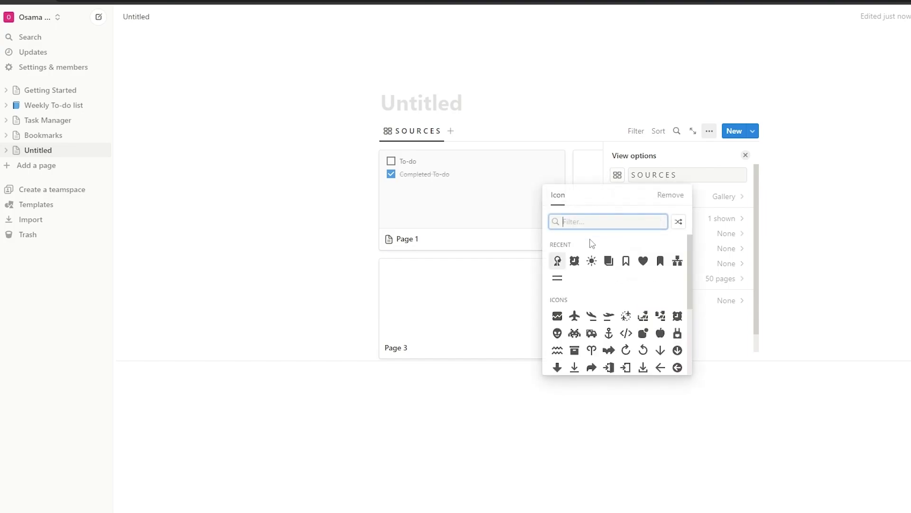
text(DOL)
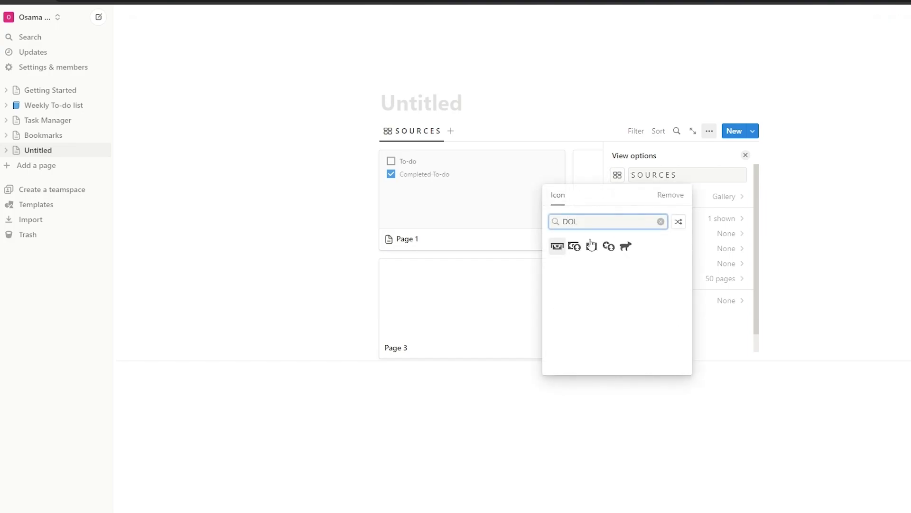
click(592, 247)
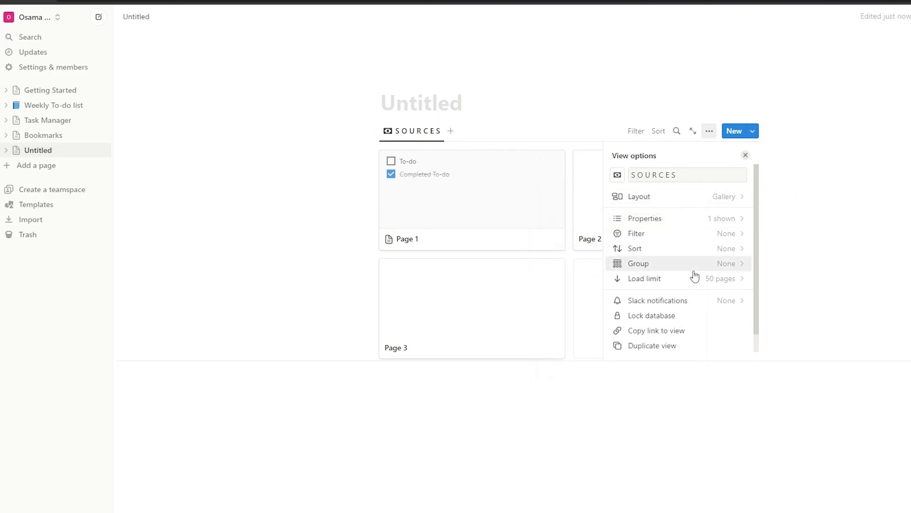
scroll(684, 285, down, 1)
scroll(688, 258, up, 1)
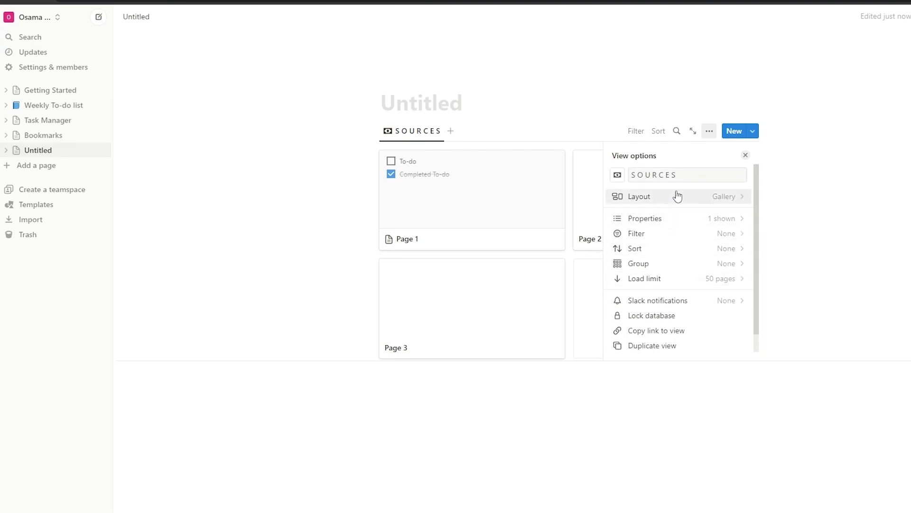
- Set the SOURCES gallery layout to Card preview None and Card size Small
click(686, 205)
scroll(723, 284, down, 1)
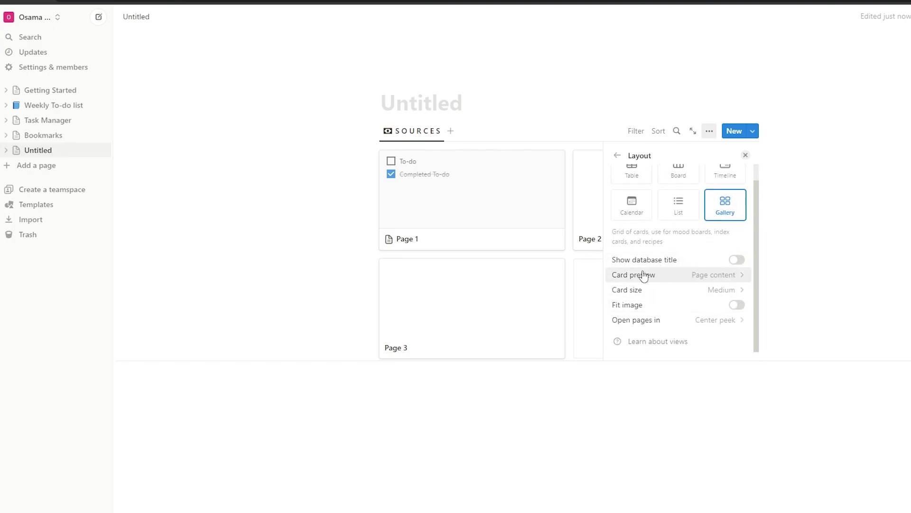
click(723, 280)
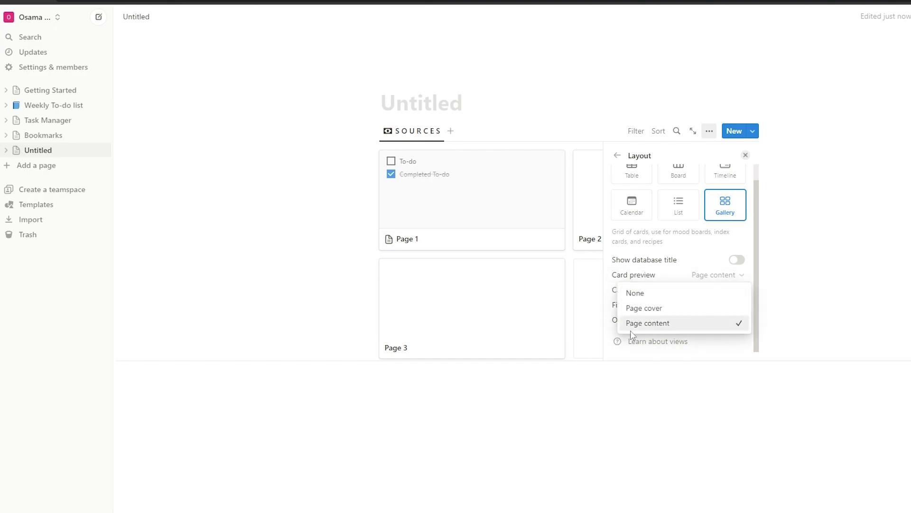
click(663, 292)
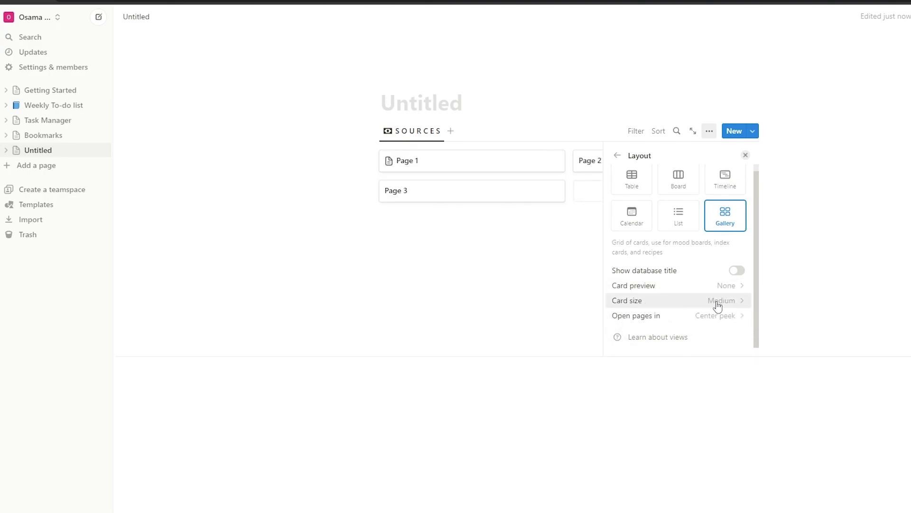
click(719, 304)
click(676, 319)
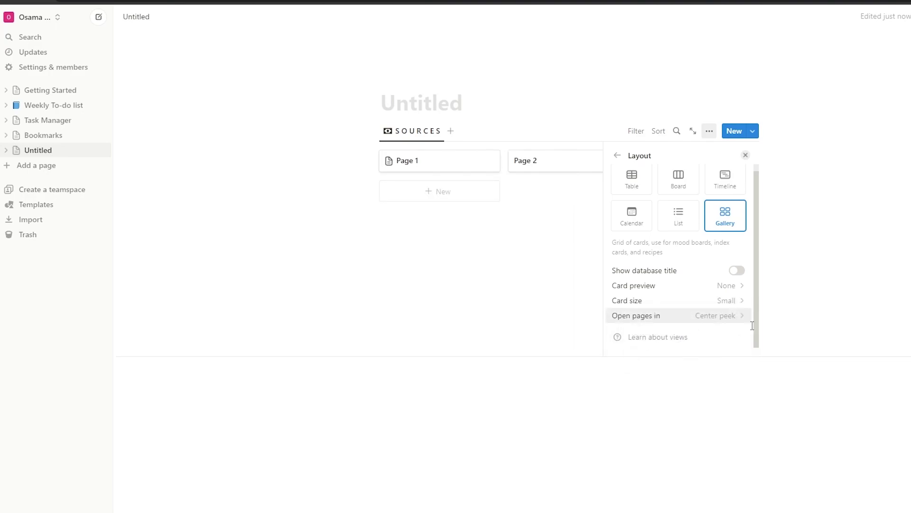
click(448, 166)
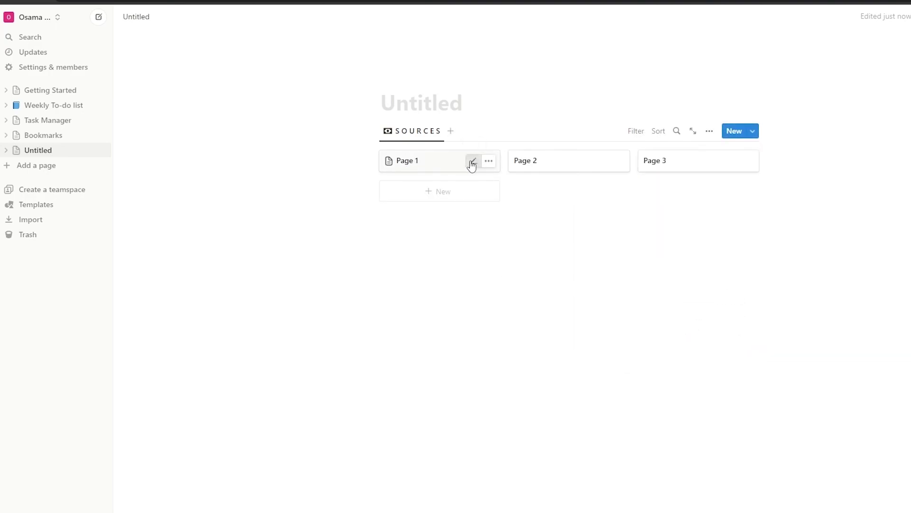
- Rename the first two source cards to Crypto and You Tube
click(472, 164)
key(BackSpace)
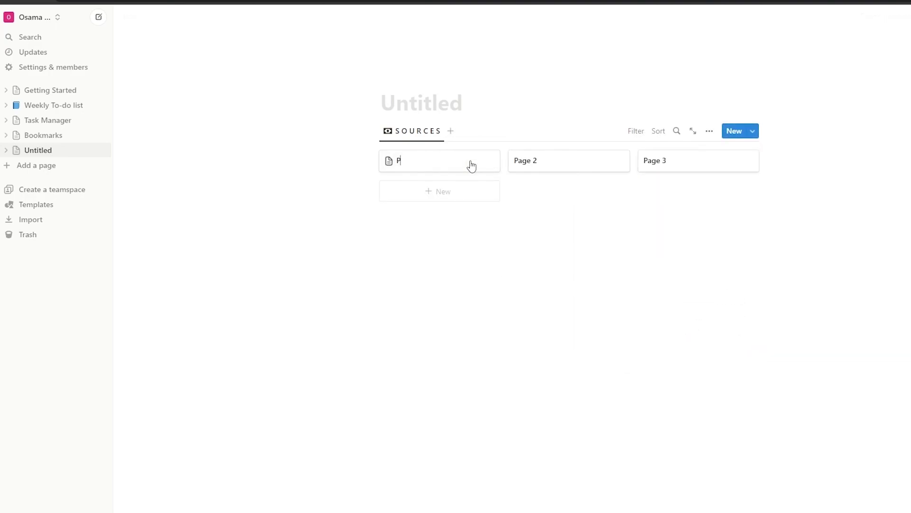
key(BackSpace)
text(Crypto)
text(You Tube)
- Rename the third card to Stocks and start a new line below the gallery
click(731, 164)
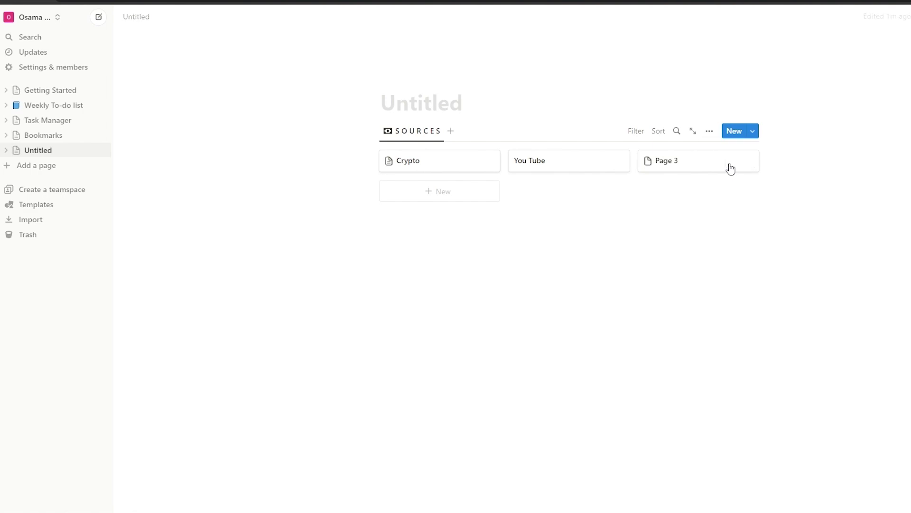
key(BackSpace)
text(Stocks)
key(Return)
click(675, 276)
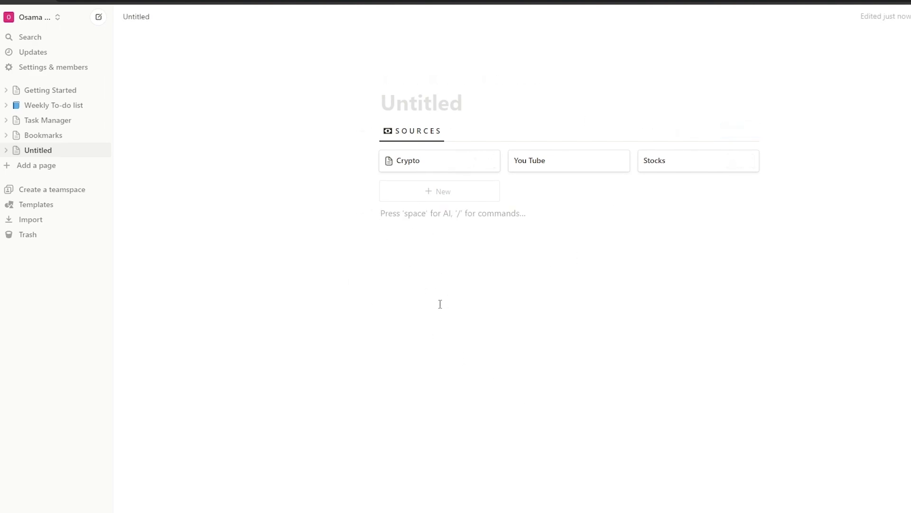
- Insert a List view with a new Income Tracker database and hide its title
text(/)
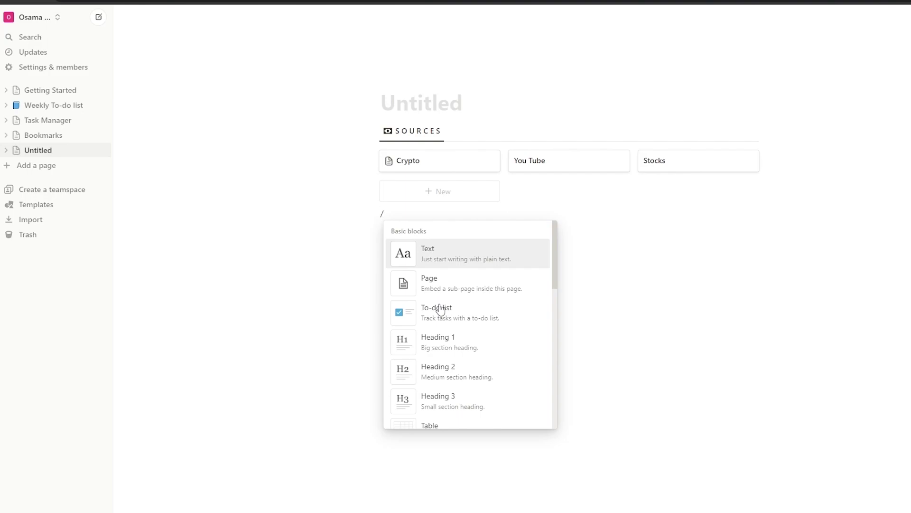
text(l)
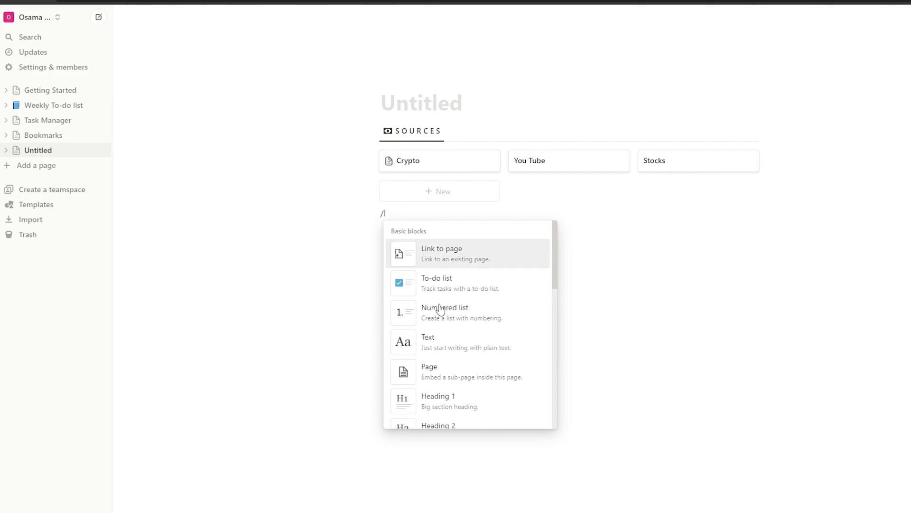
key(BackSpace)
text(vi)
scroll(468, 366, down, 2)
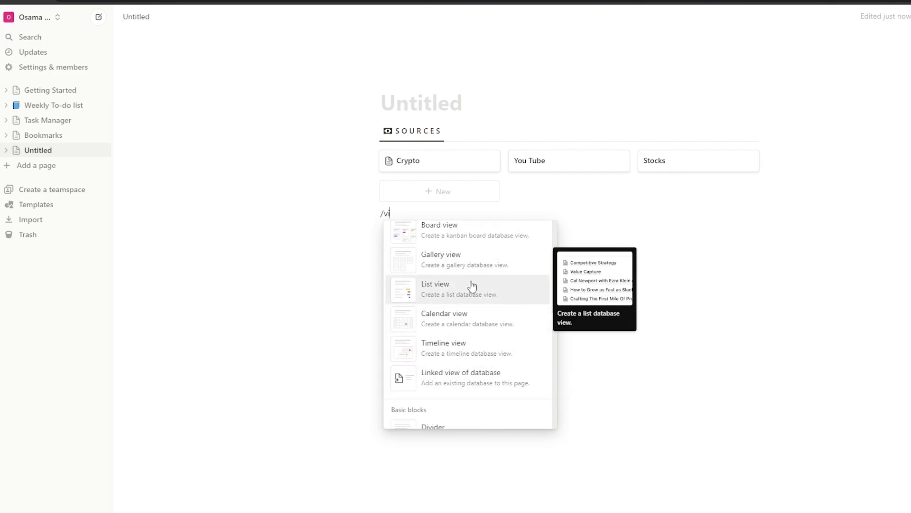
click(461, 297)
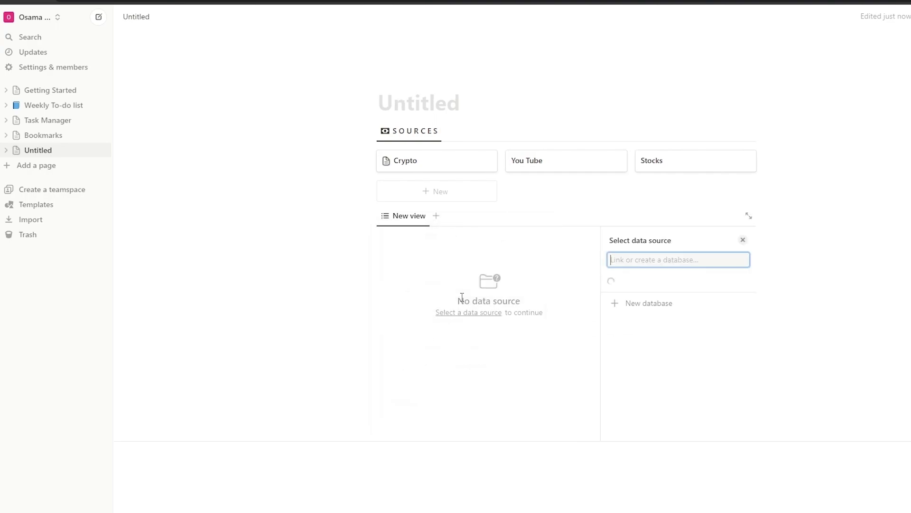
click(652, 310)
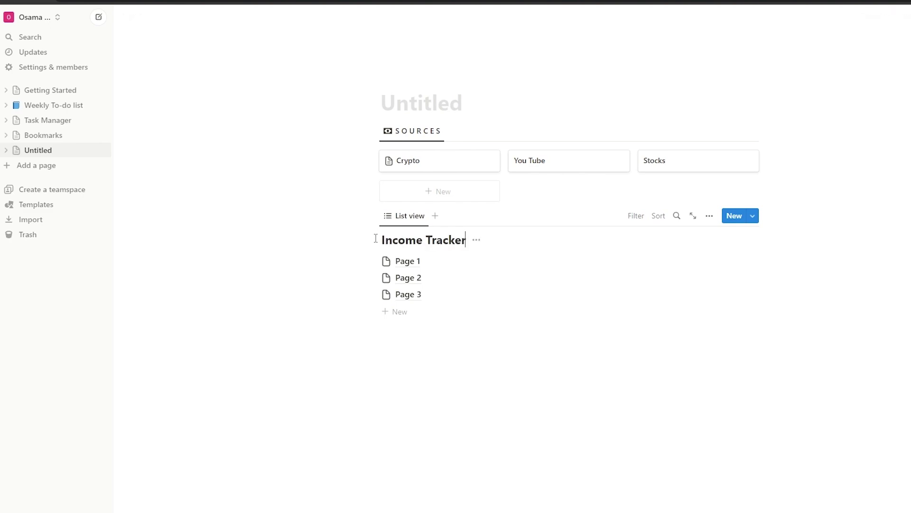
click(477, 240)
click(474, 295)
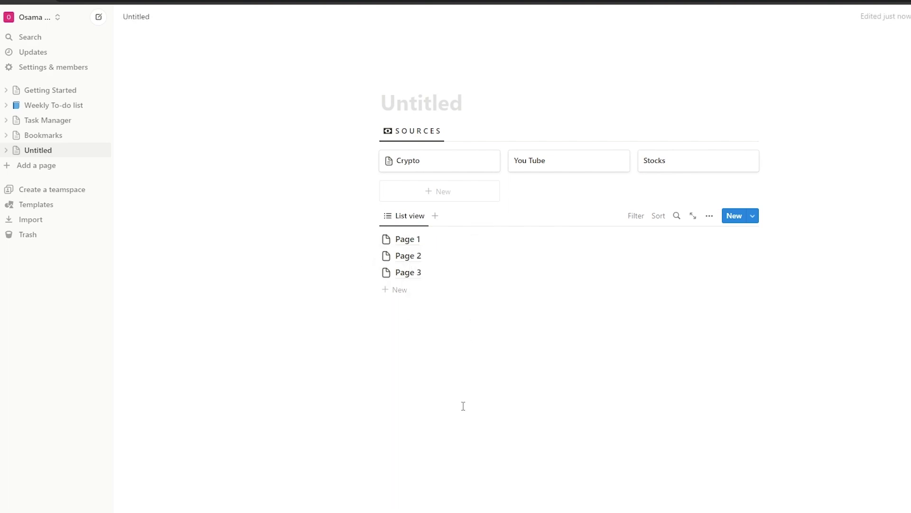
- Rename the list view to 'I N C O M E'
click(406, 217)
click(422, 237)
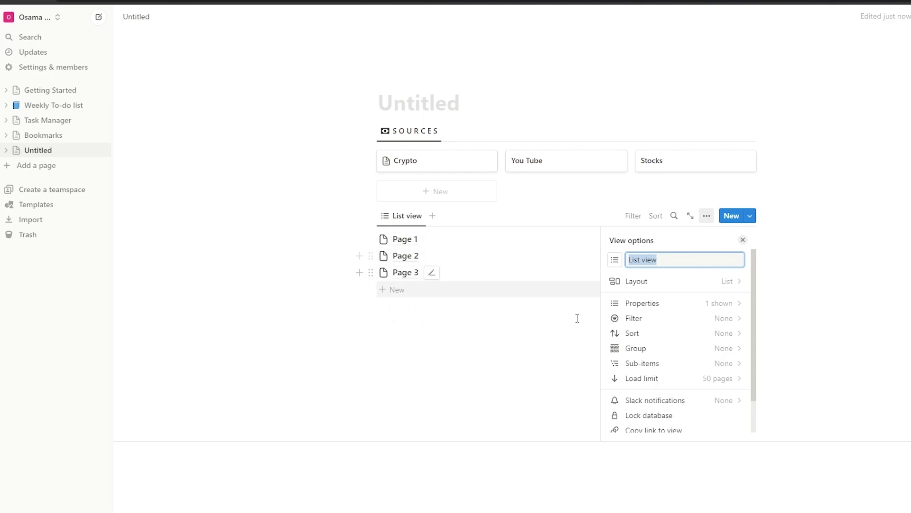
text(I N C O M E)
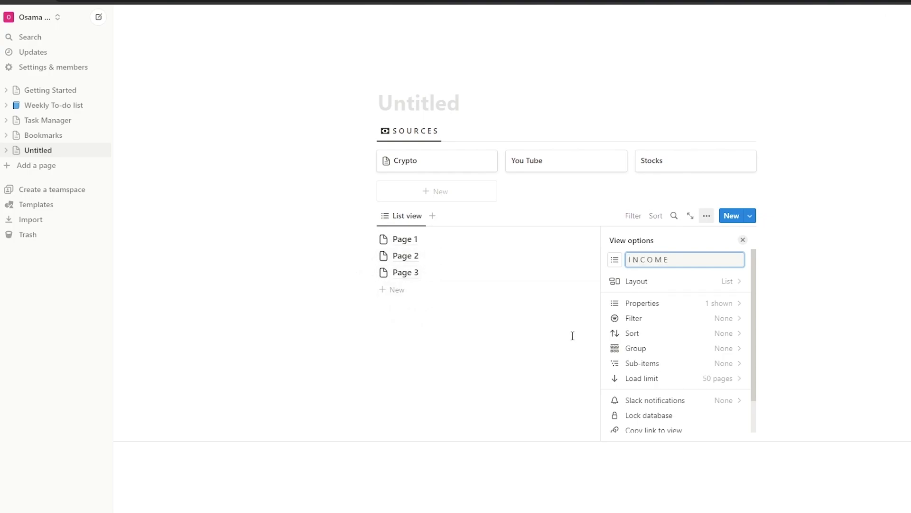
- Give the INCOME view the banknote icon from Recent and close view options
click(615, 259)
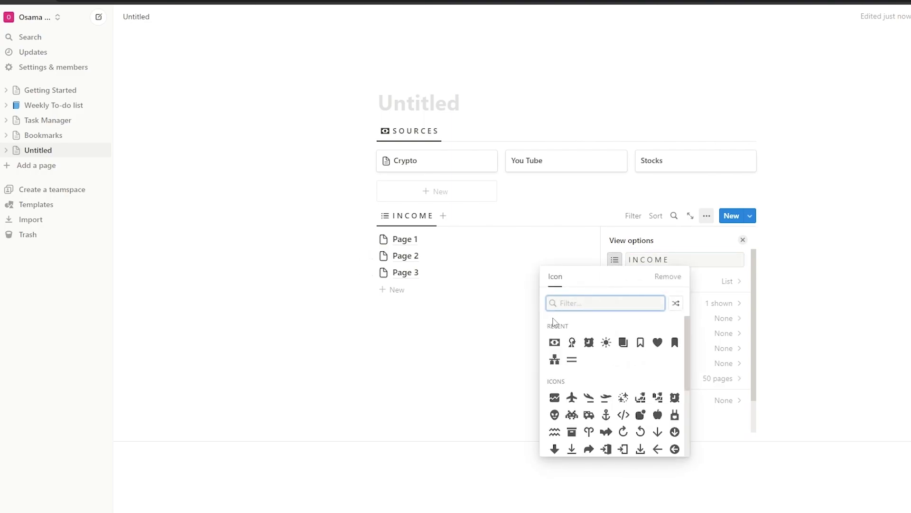
text(Sign)
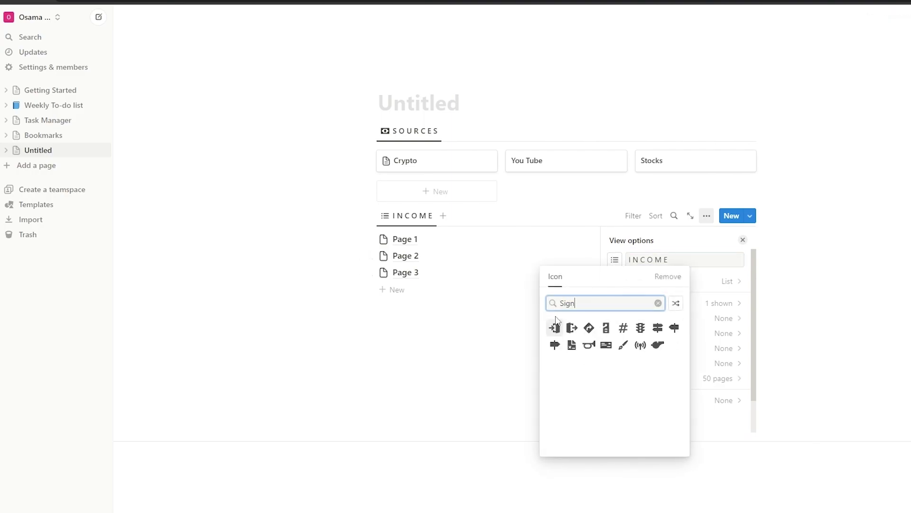
key(BackSpace)
key(BackSpace)
key(BackSpace)
key(BackSpace)
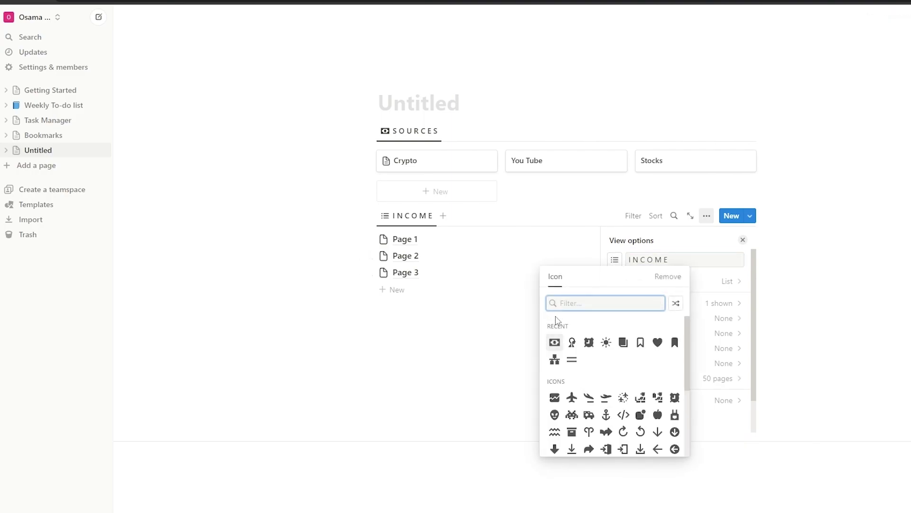
click(555, 343)
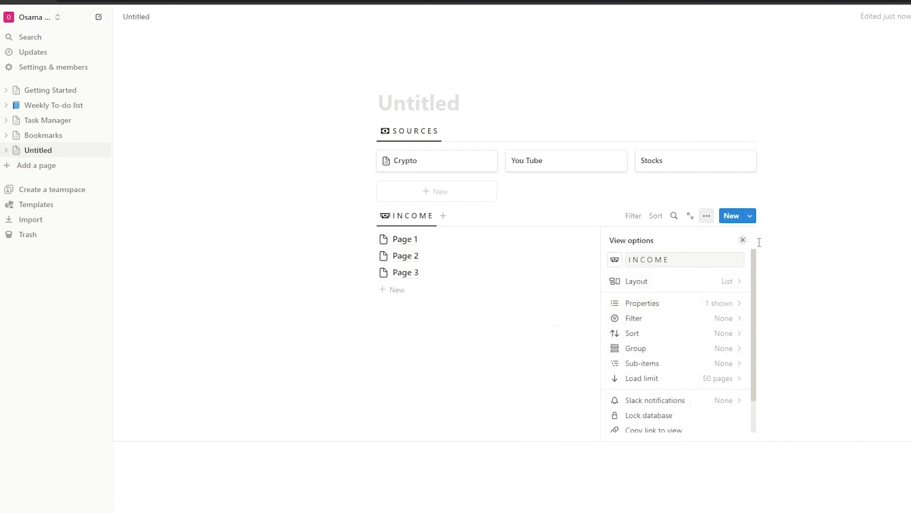
click(464, 327)
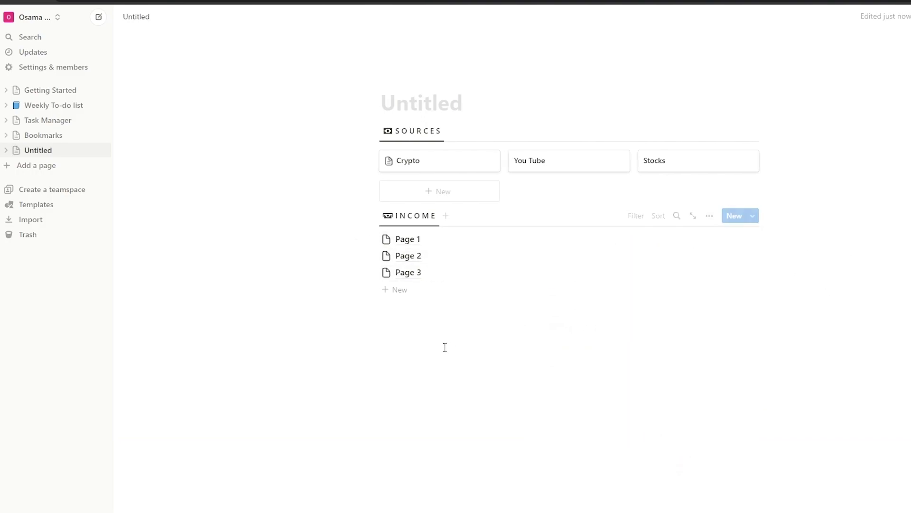
- Delete the Created and Tags properties from the income entries via Page 1
click(413, 243)
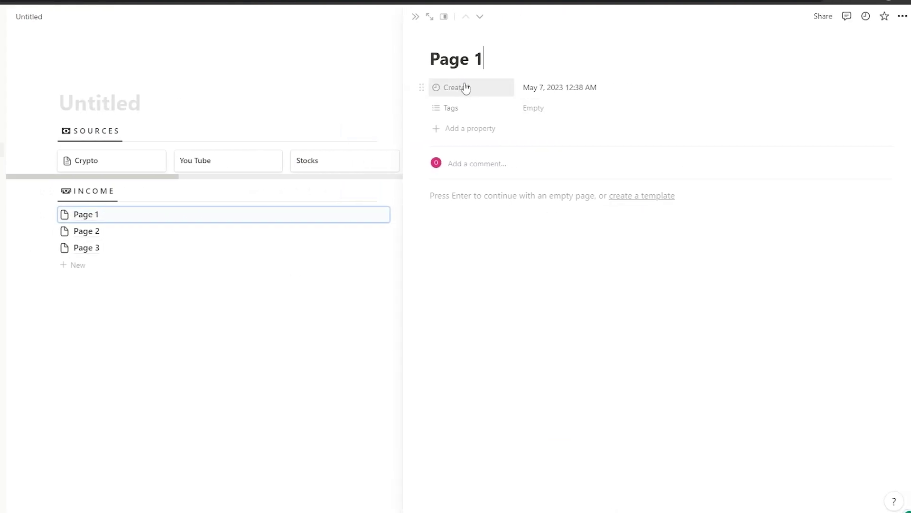
click(468, 88)
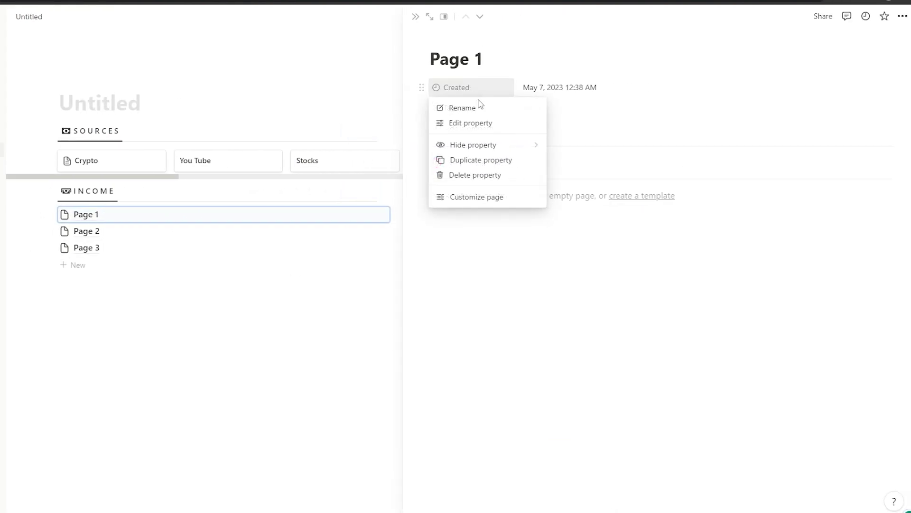
click(489, 175)
click(436, 274)
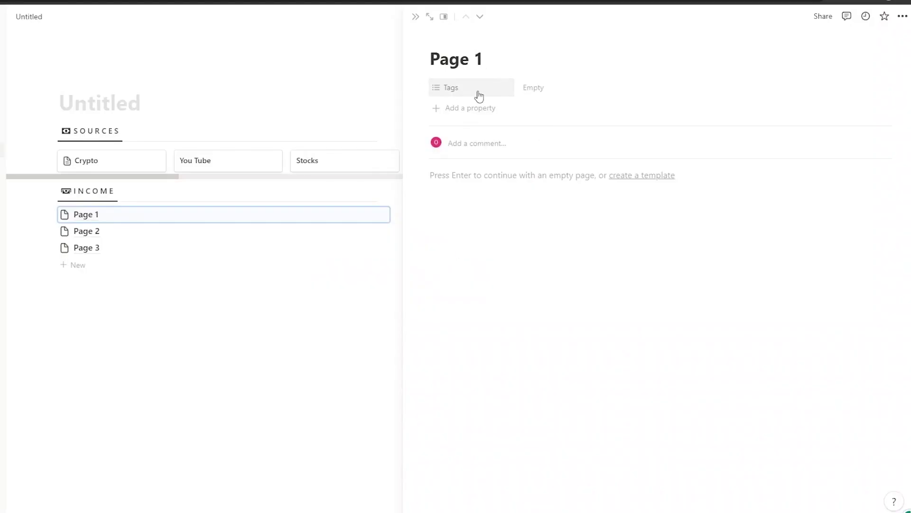
click(466, 90)
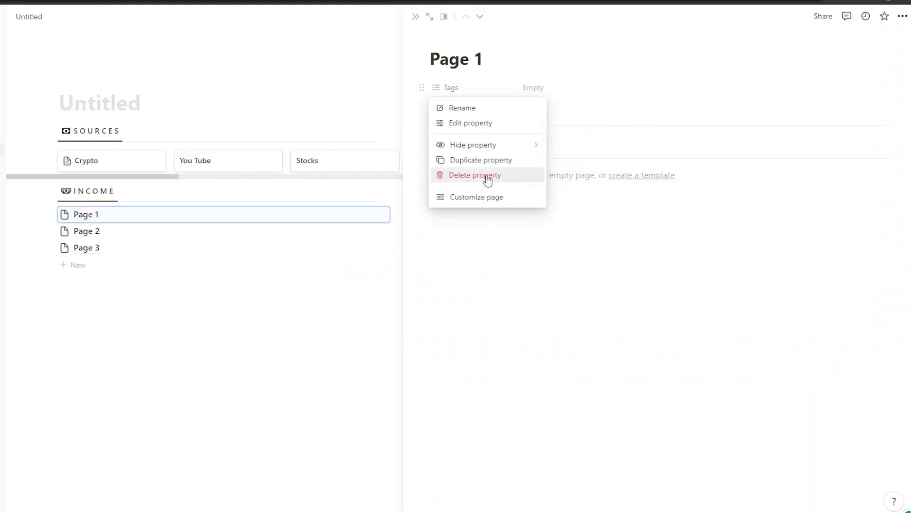
click(489, 175)
click(464, 269)
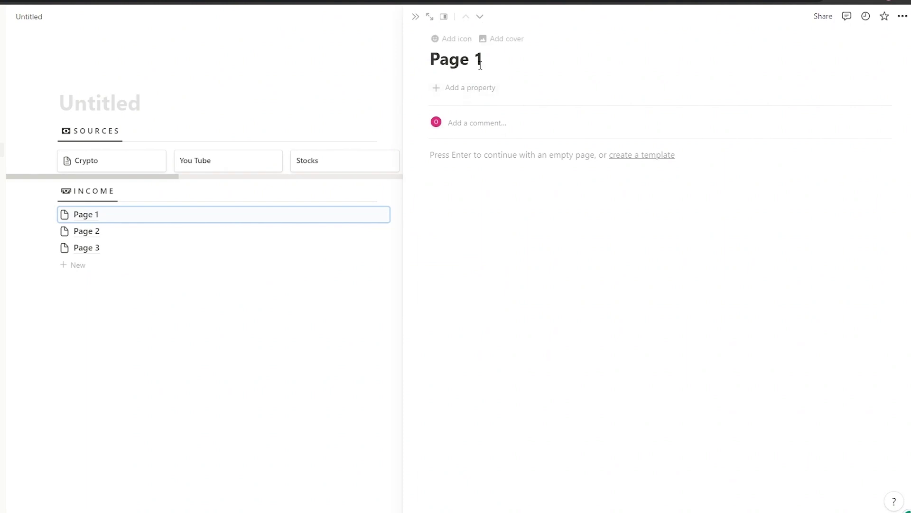
- Check that Pages 2 and 3 have no properties, then close the page peek
click(86, 232)
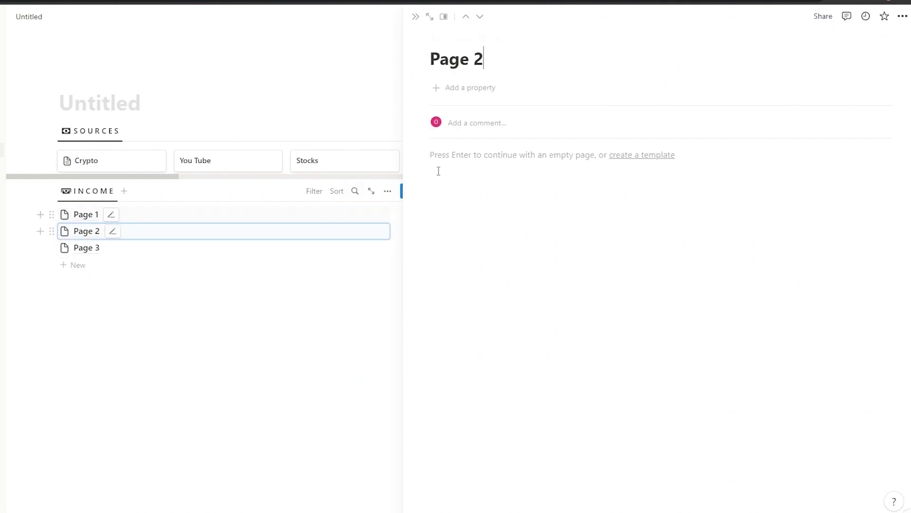
click(78, 250)
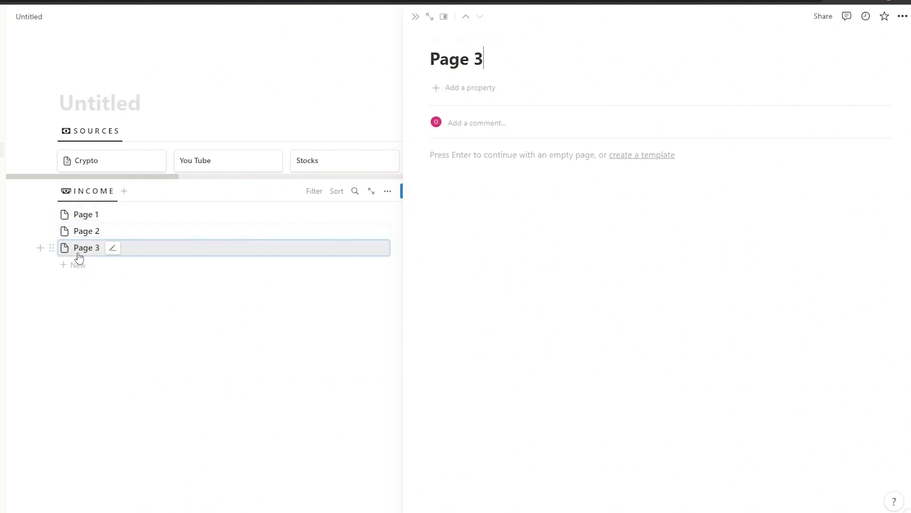
click(88, 218)
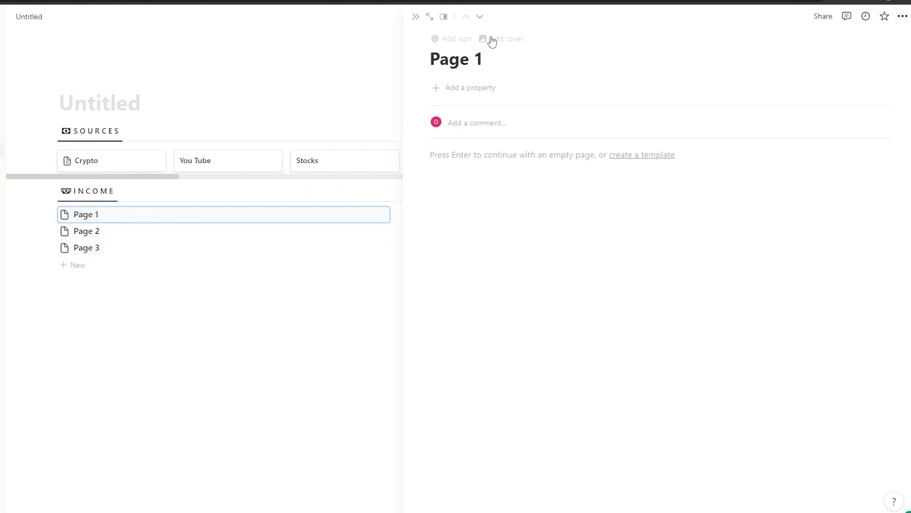
click(415, 17)
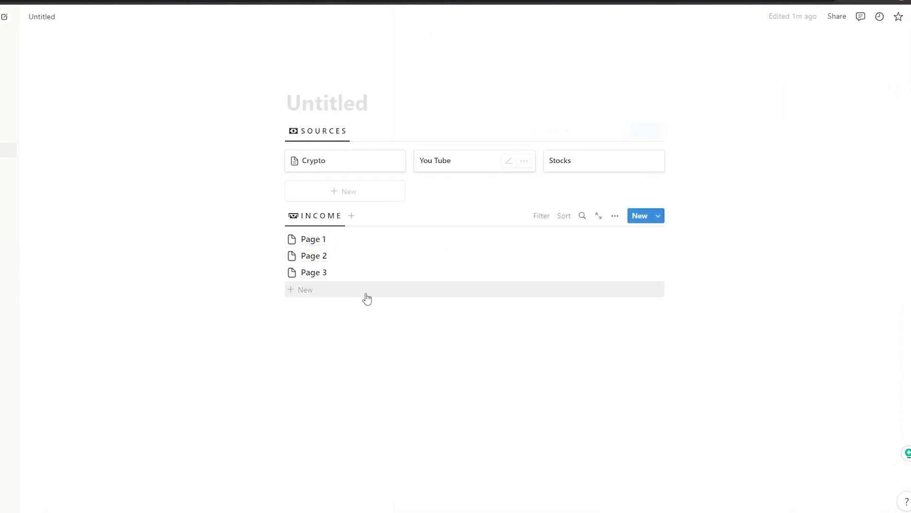
- Add a new gallery database titled Bank Accounts below INCOME and hide its title
click(432, 405)
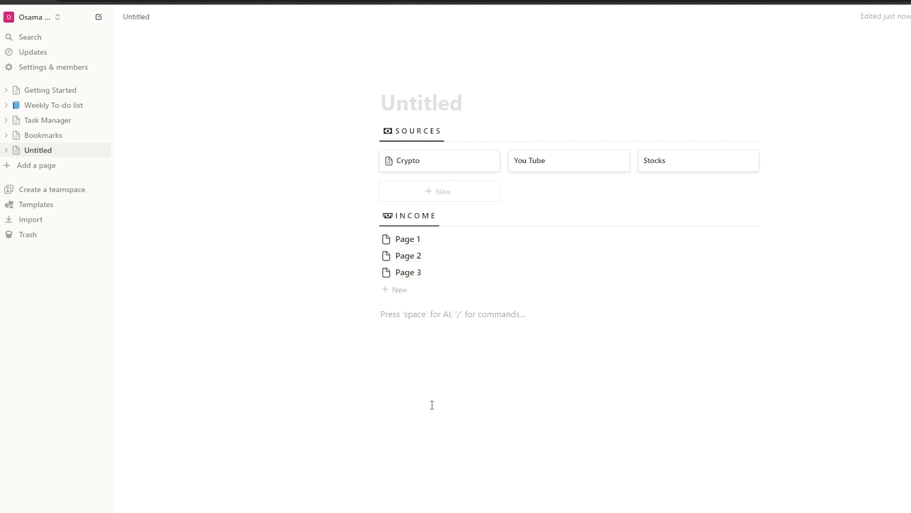
text(/linked)
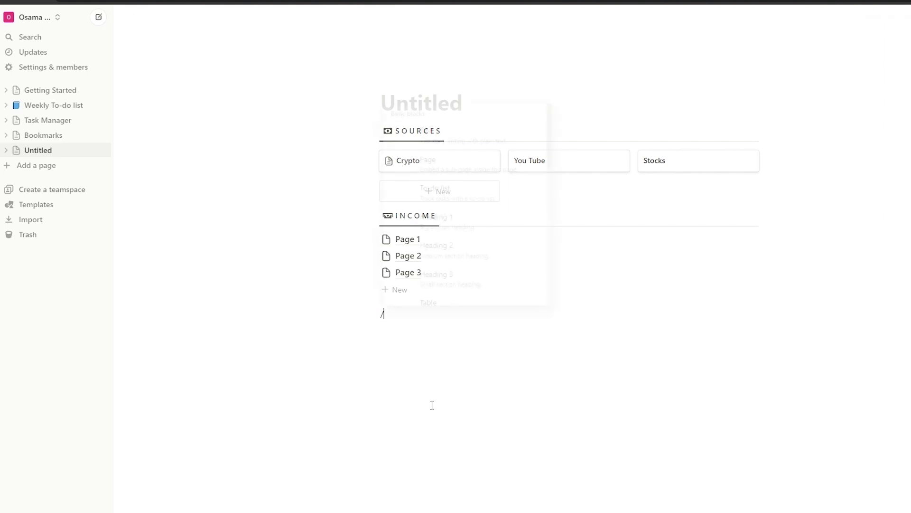
key(Return)
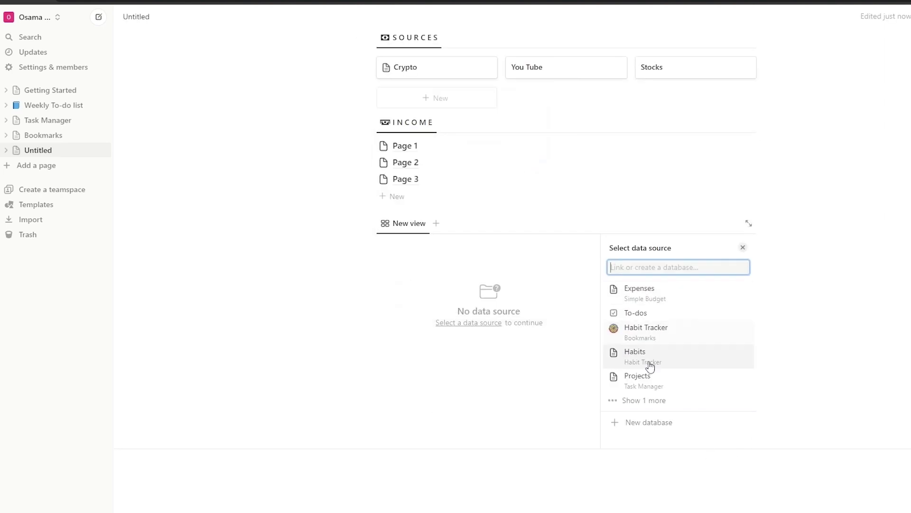
click(650, 422)
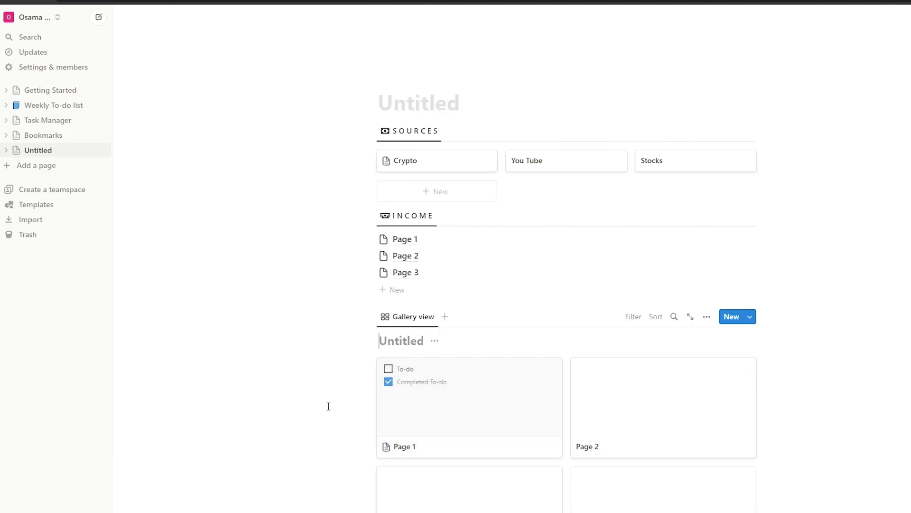
text(Bank Accounts)
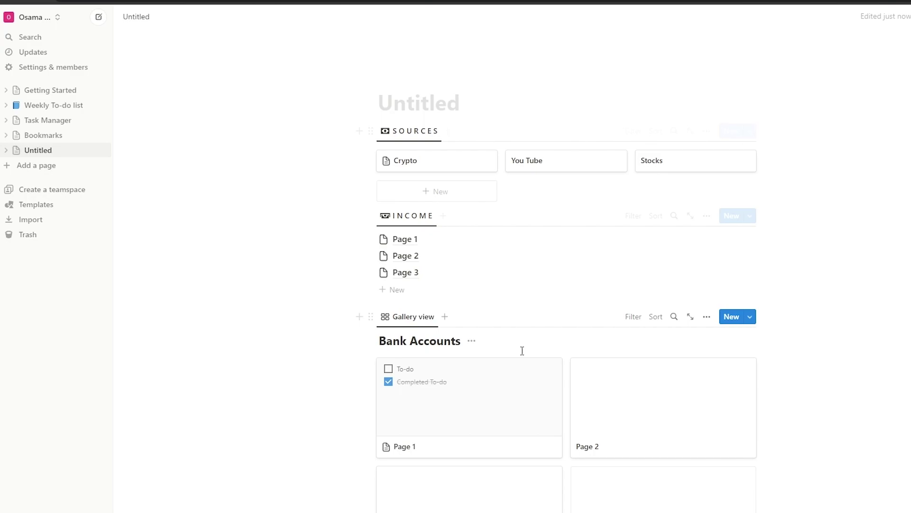
click(471, 341)
click(471, 400)
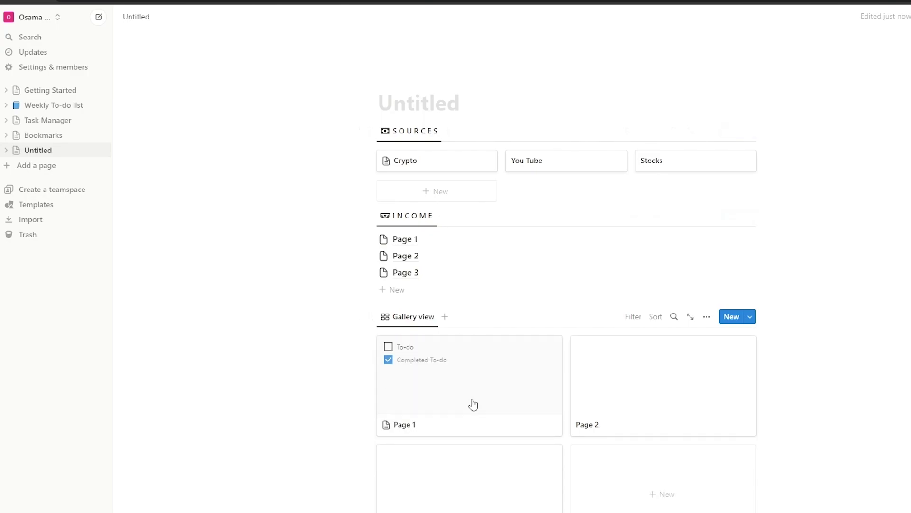
- Set the Bank Accounts gallery to Card size Small and Card preview None
scroll(675, 264, down, 3)
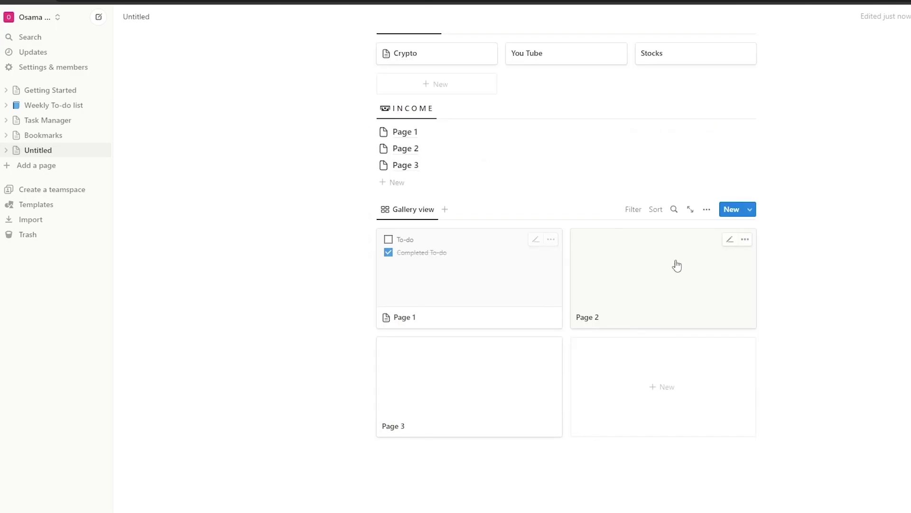
click(707, 209)
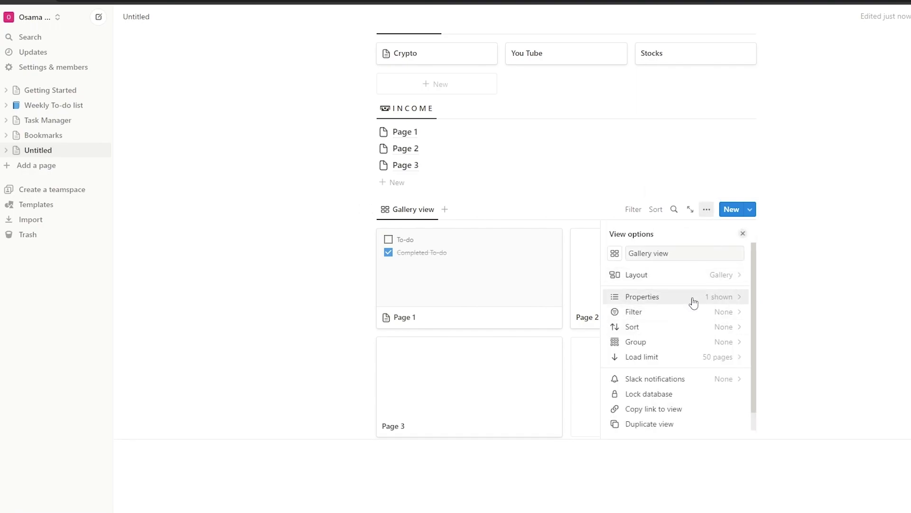
click(702, 278)
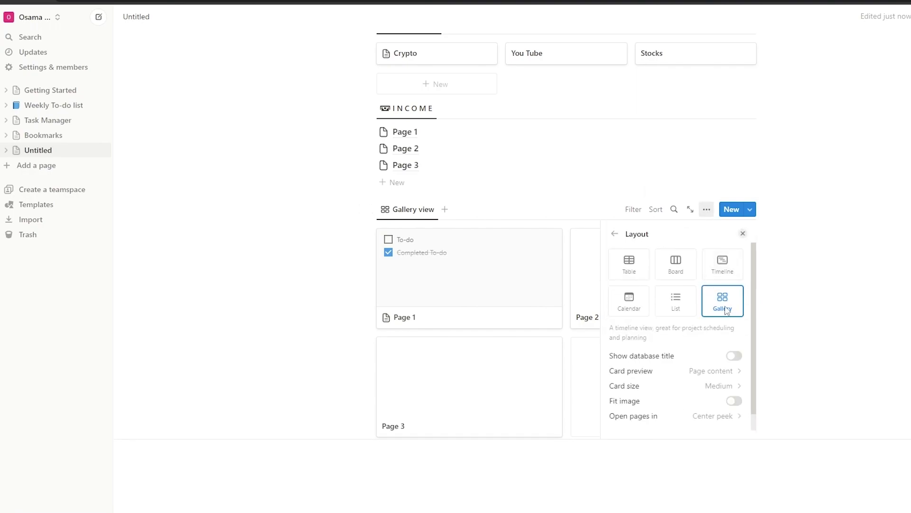
click(730, 387)
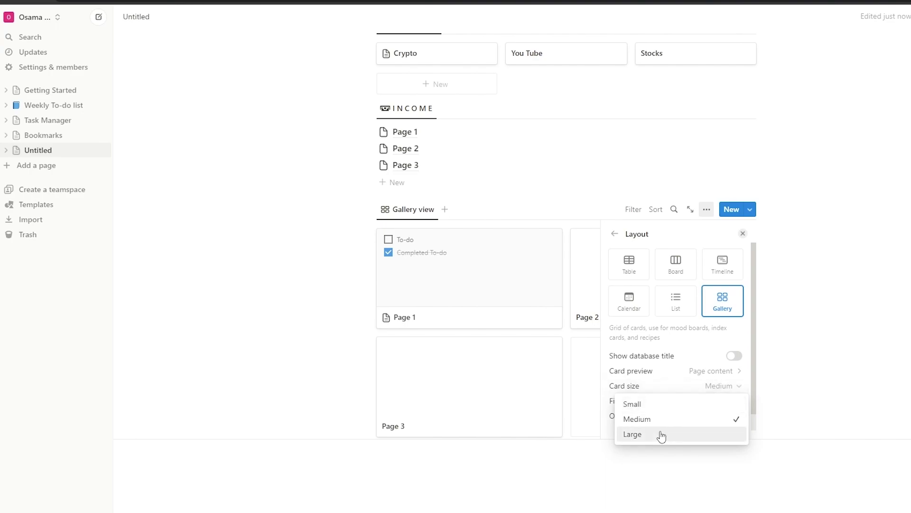
click(669, 408)
click(722, 370)
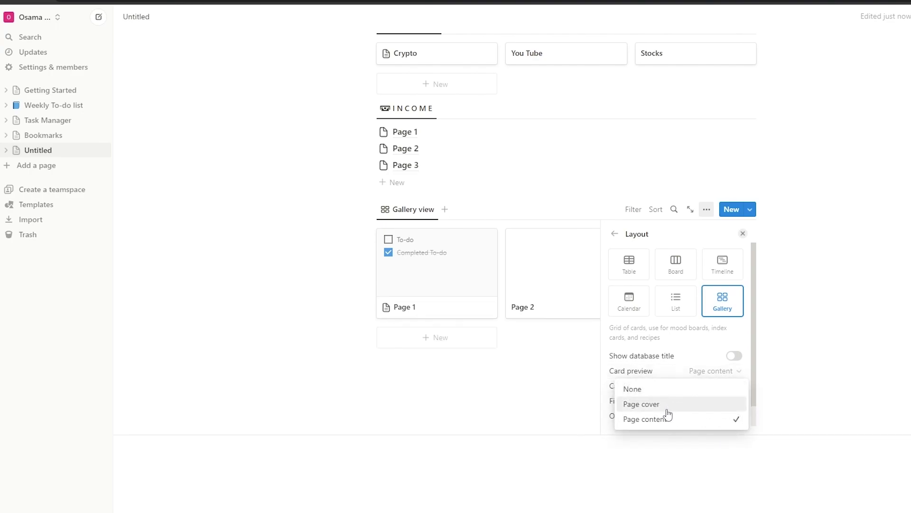
click(663, 390)
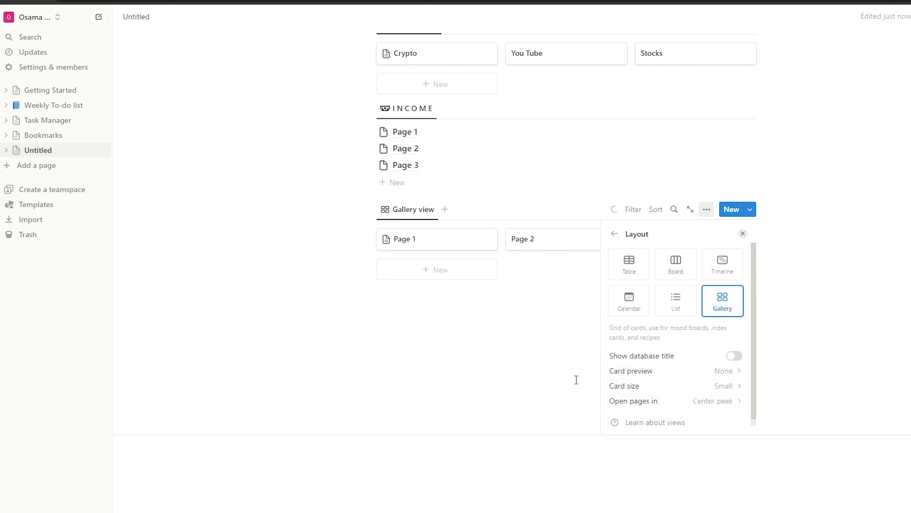
click(743, 234)
- Rename the gallery view to ACCOUNTS, then open Page 1 of the income list
click(409, 297)
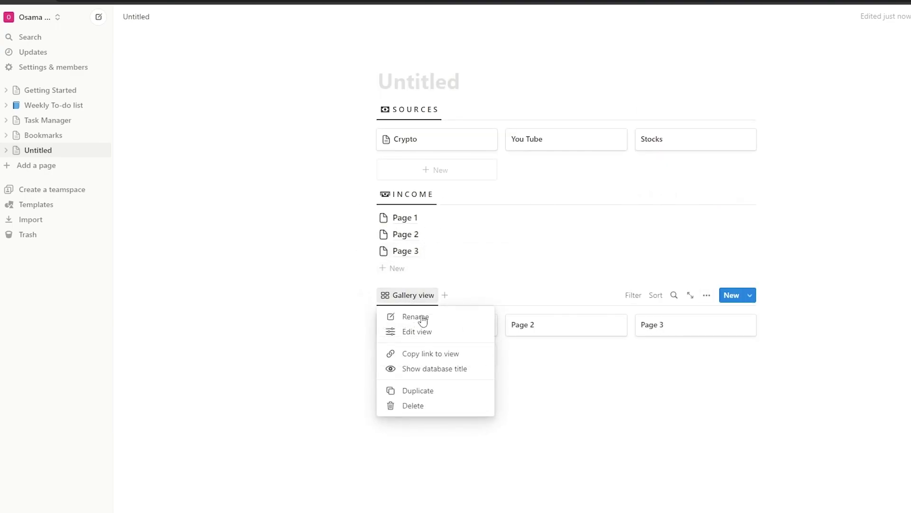
click(415, 317)
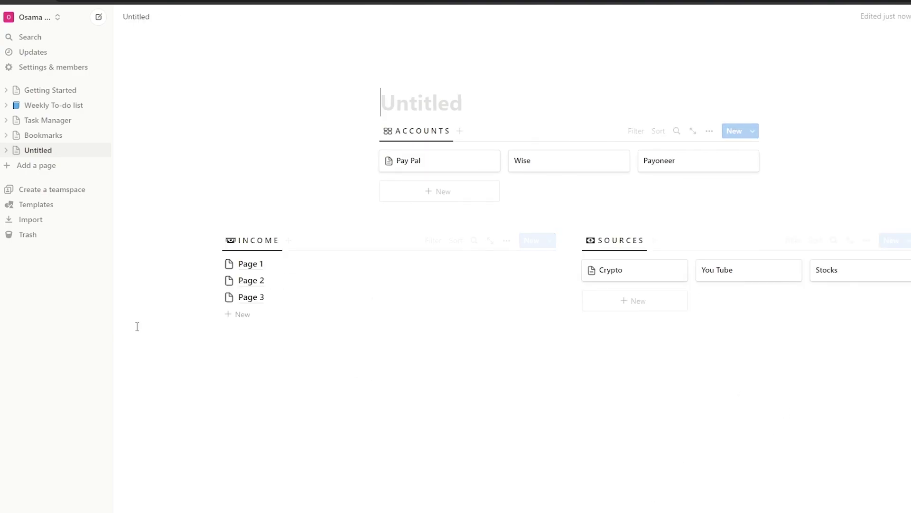
click(245, 265)
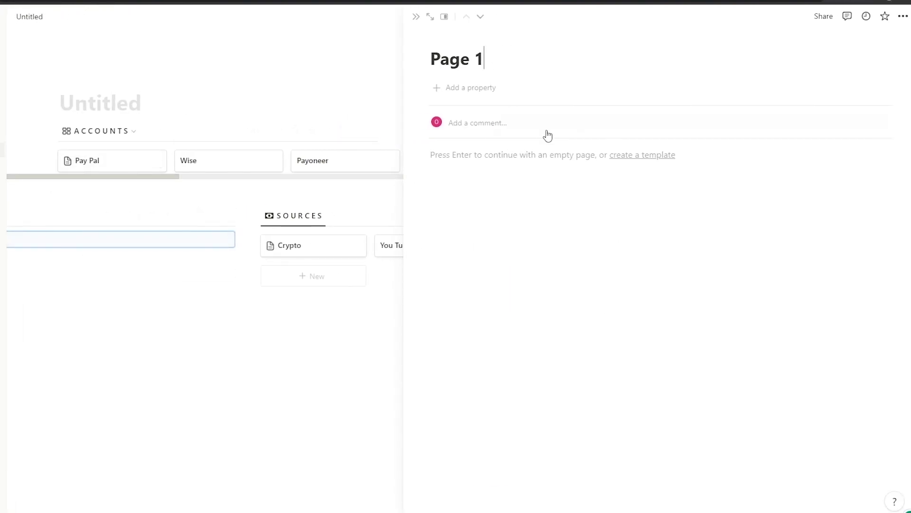
- From Page 1, create an Income Tracker template titled Income with the chart emoji icon
click(647, 155)
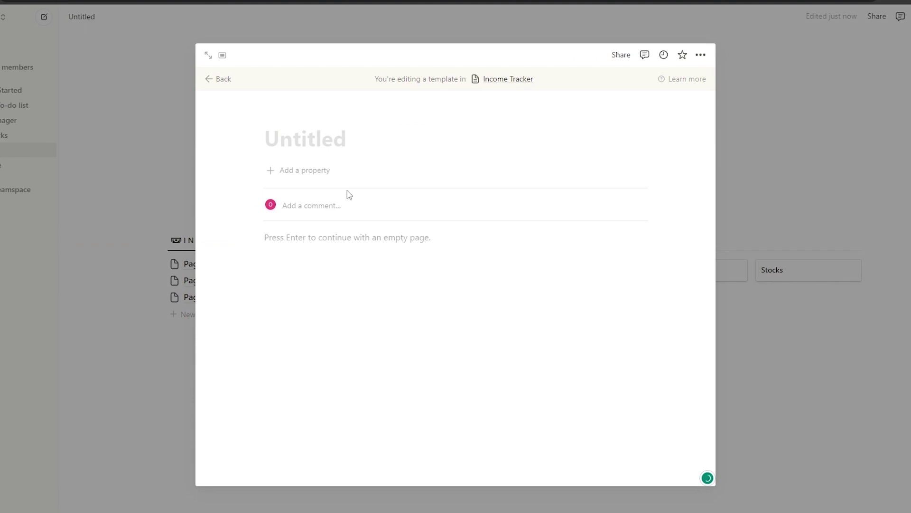
key(Escape)
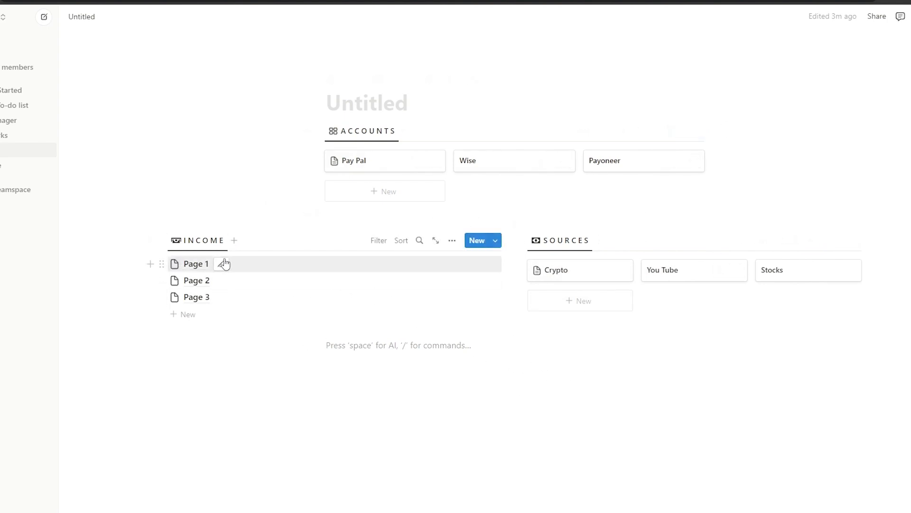
click(195, 266)
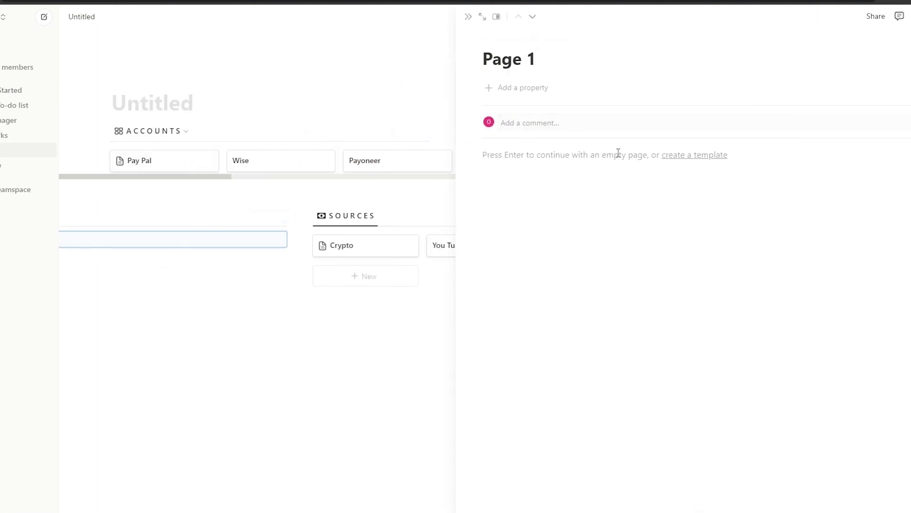
click(710, 157)
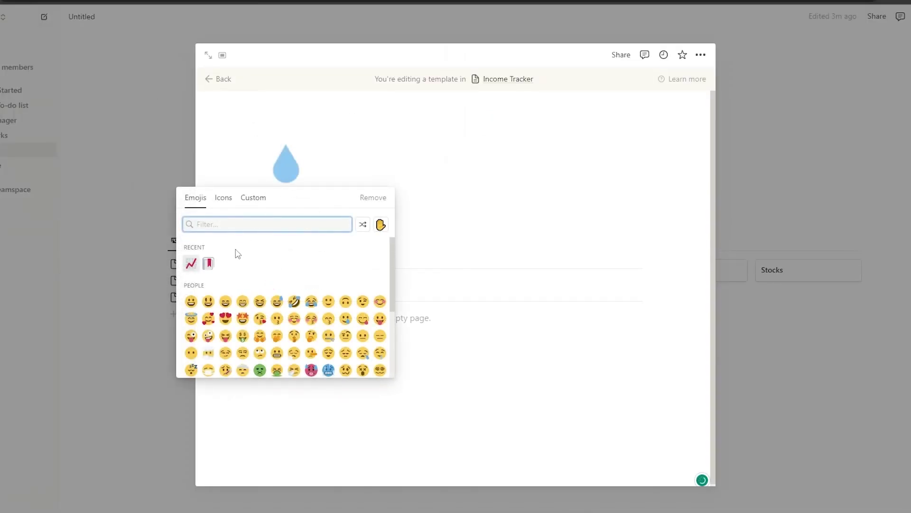
click(191, 262)
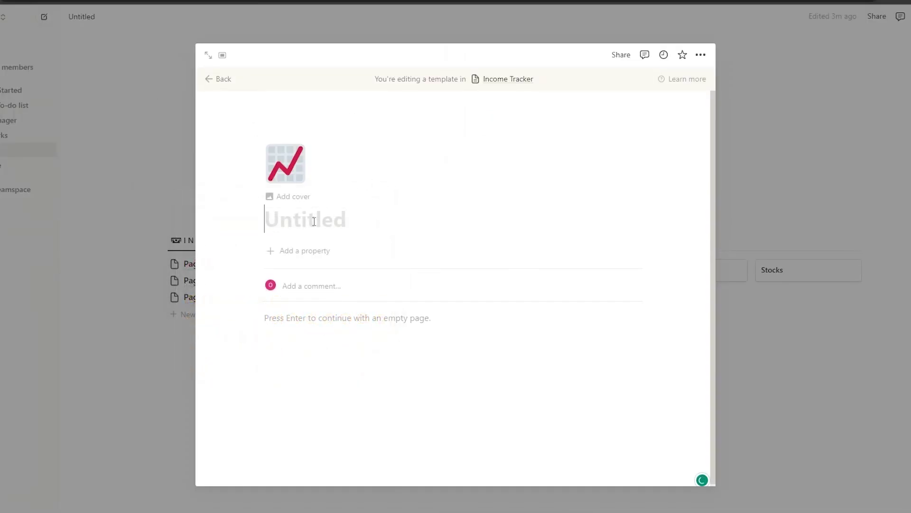
click(314, 221)
text(Income)
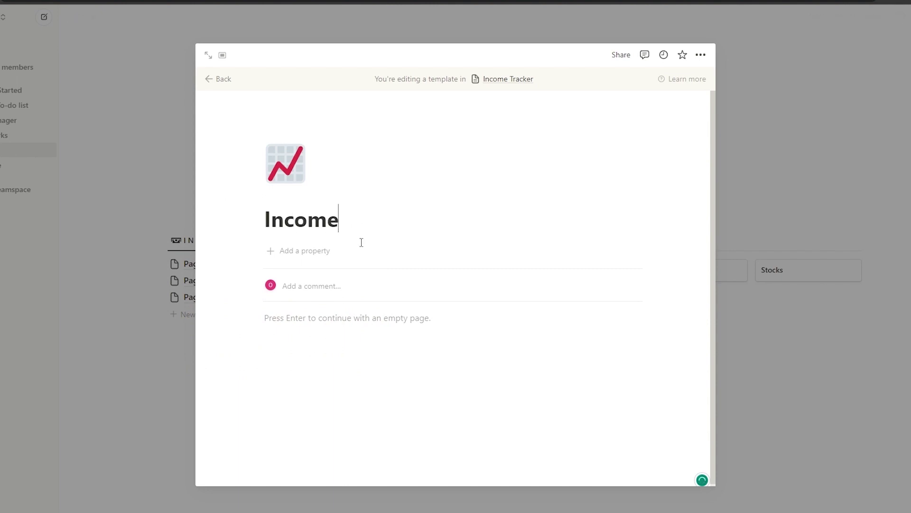
click(218, 81)
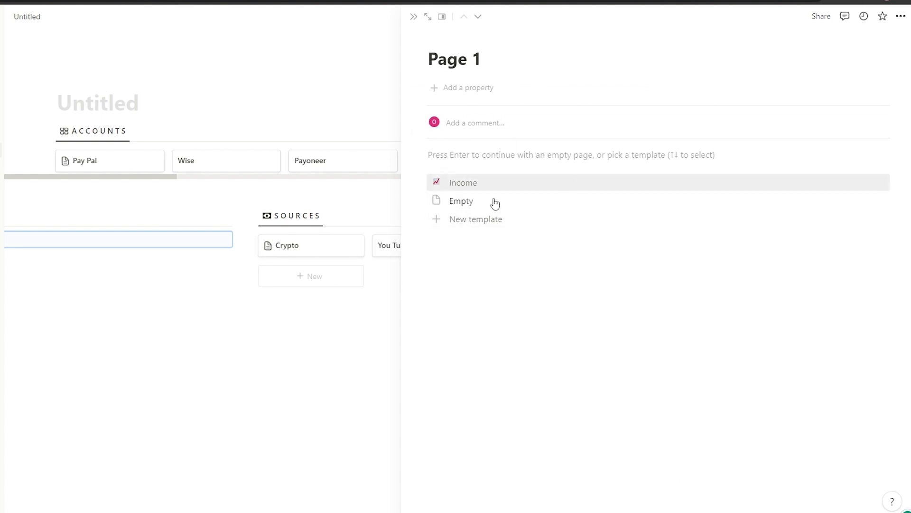
- Add a Number property named Amount with the US Dollar number format
click(483, 94)
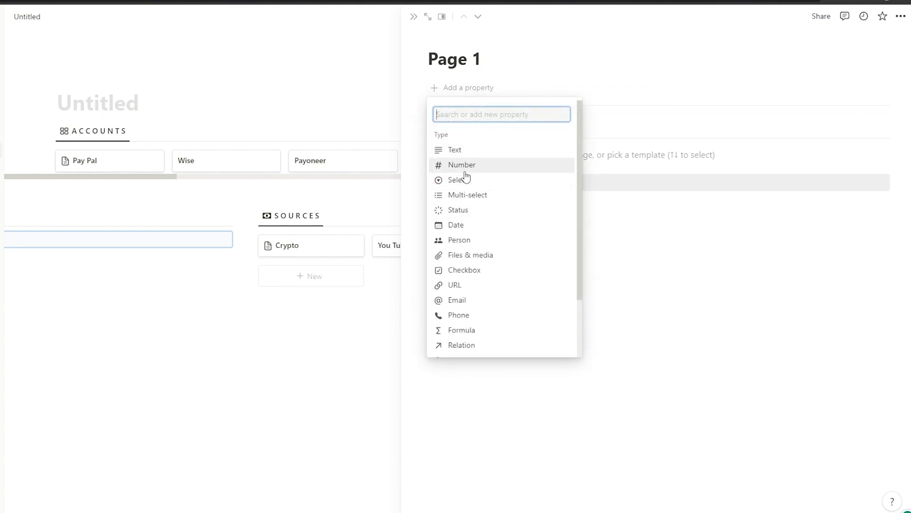
click(467, 167)
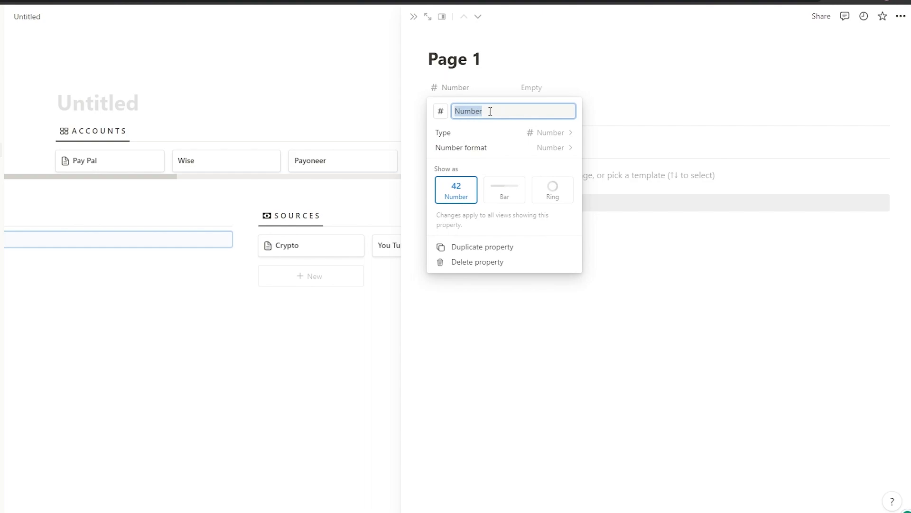
text(Amount)
click(486, 149)
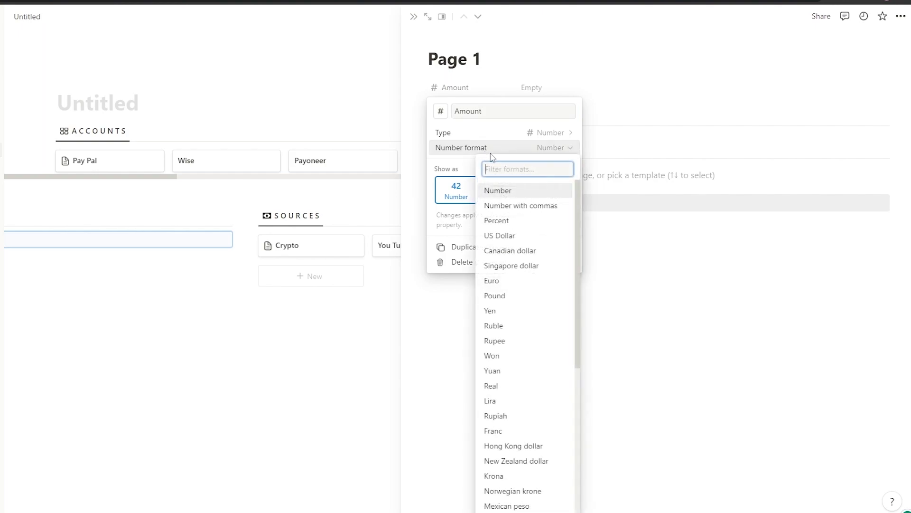
click(527, 239)
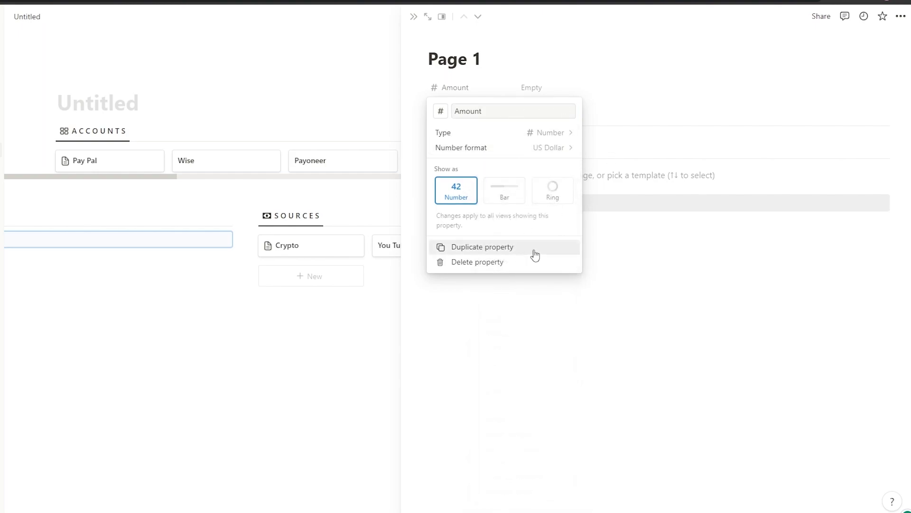
click(417, 132)
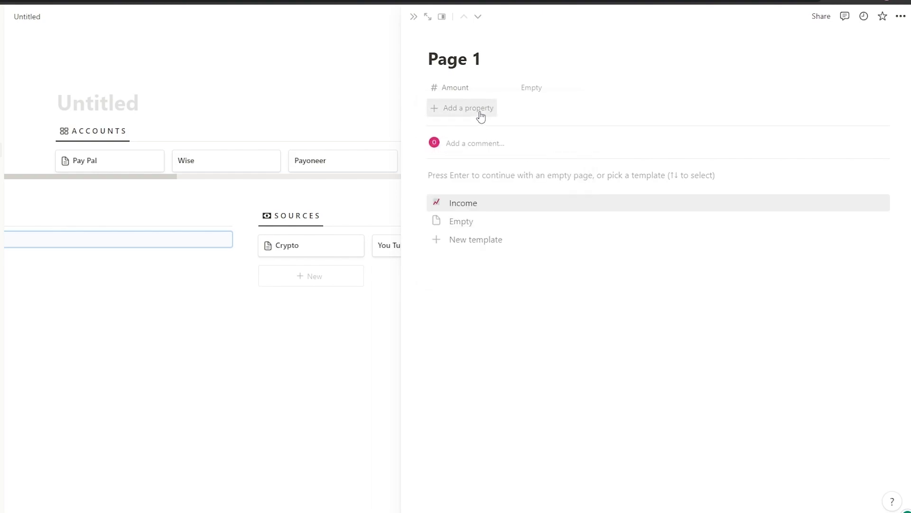
- Add a Date property and enter $100.00 as Page 1's Amount
click(480, 113)
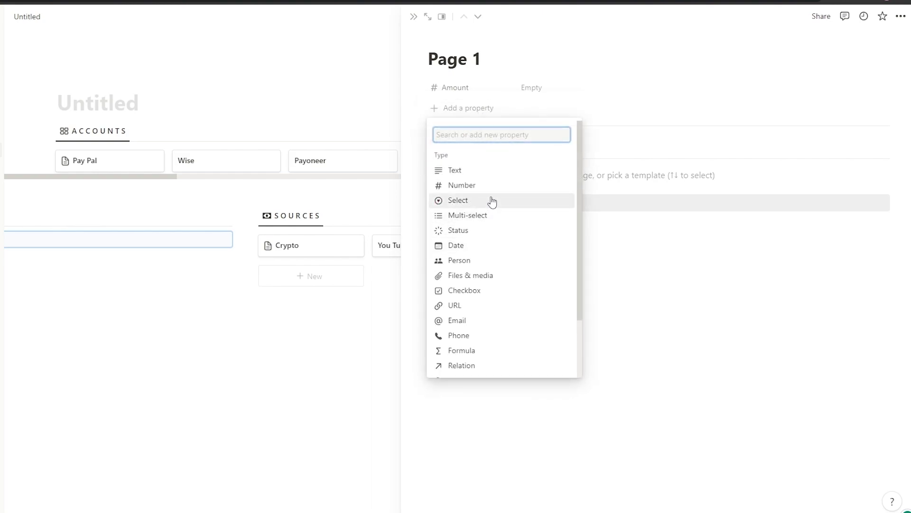
click(456, 245)
click(545, 91)
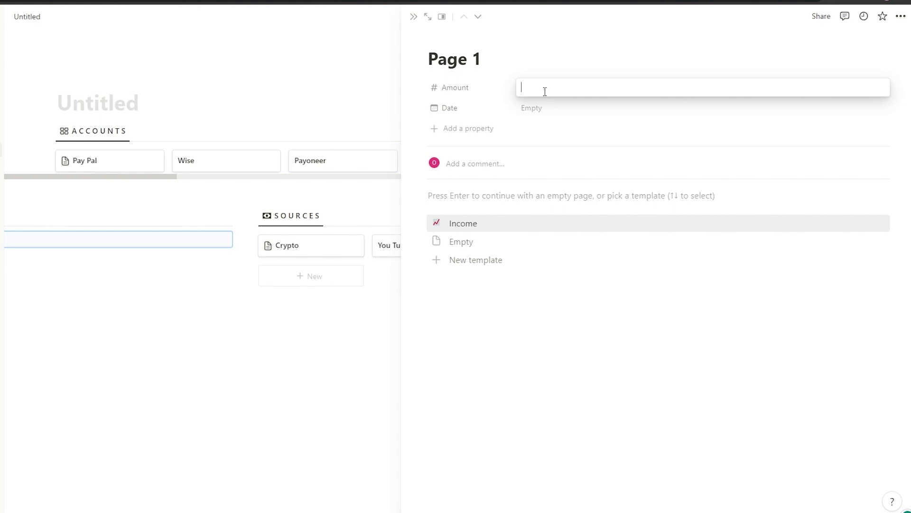
key(Return)
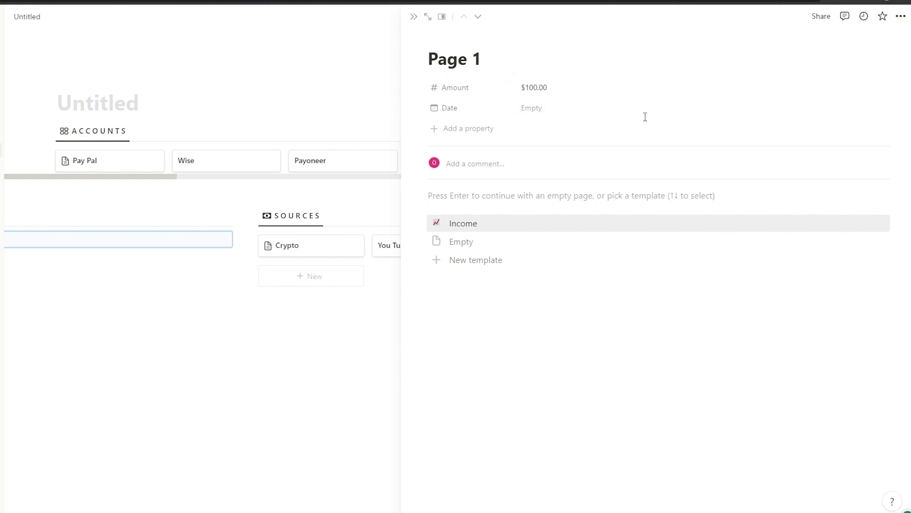
- Set Page 1's Date to May 8, 2023
click(712, 107)
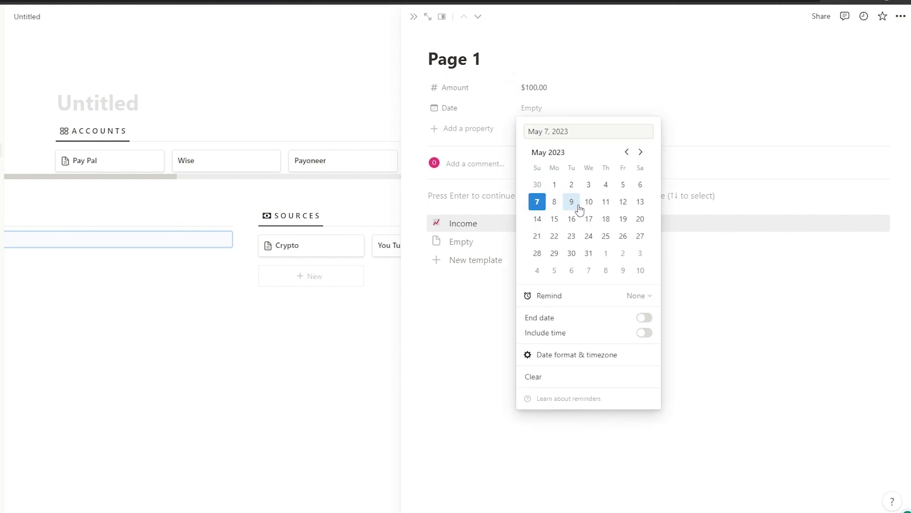
click(555, 202)
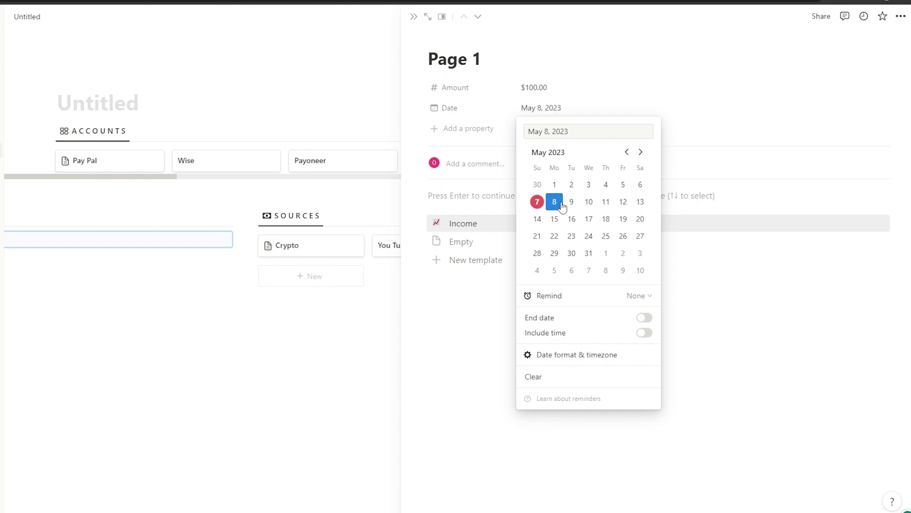
click(701, 156)
- Add an Income Sources relation with no page limit, also shown on Income Sources
click(464, 133)
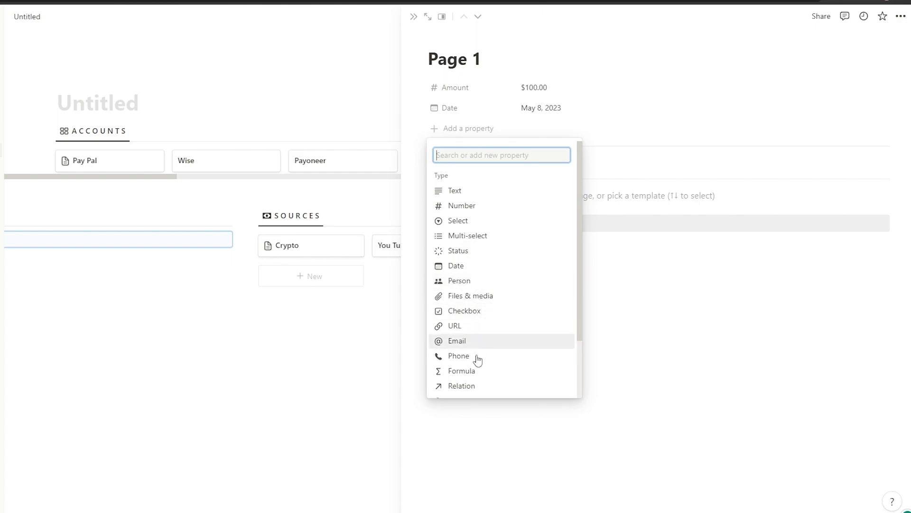
click(477, 388)
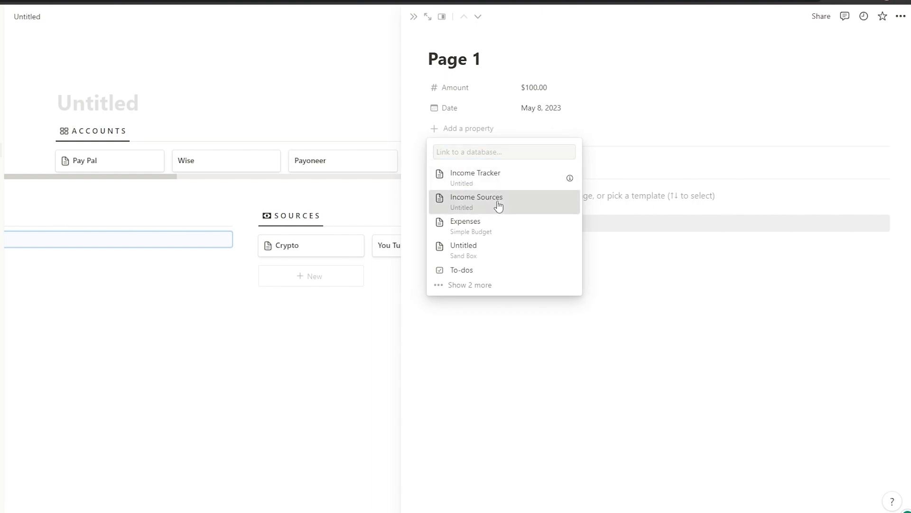
click(499, 205)
click(549, 193)
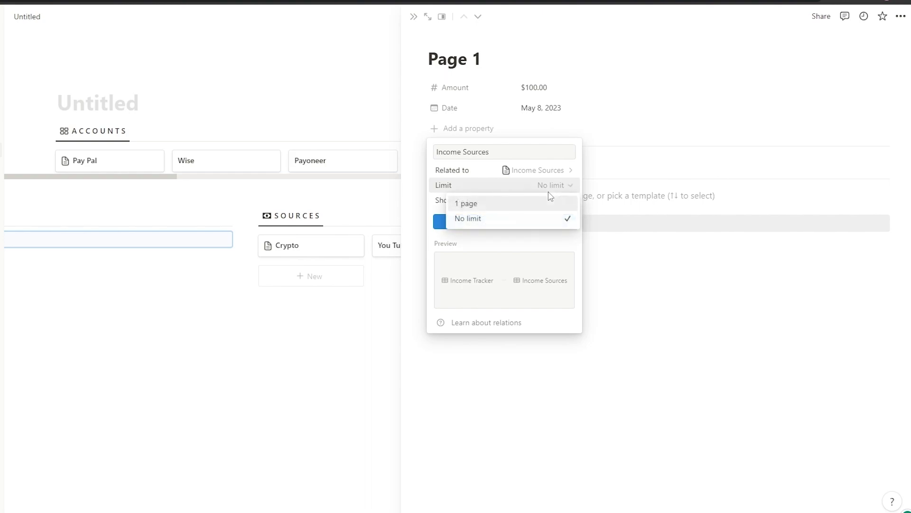
click(549, 190)
click(565, 200)
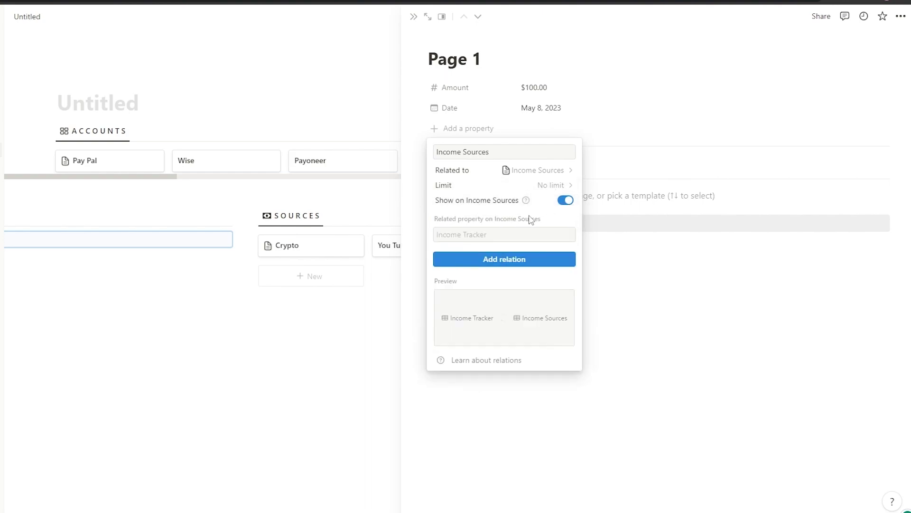
click(501, 259)
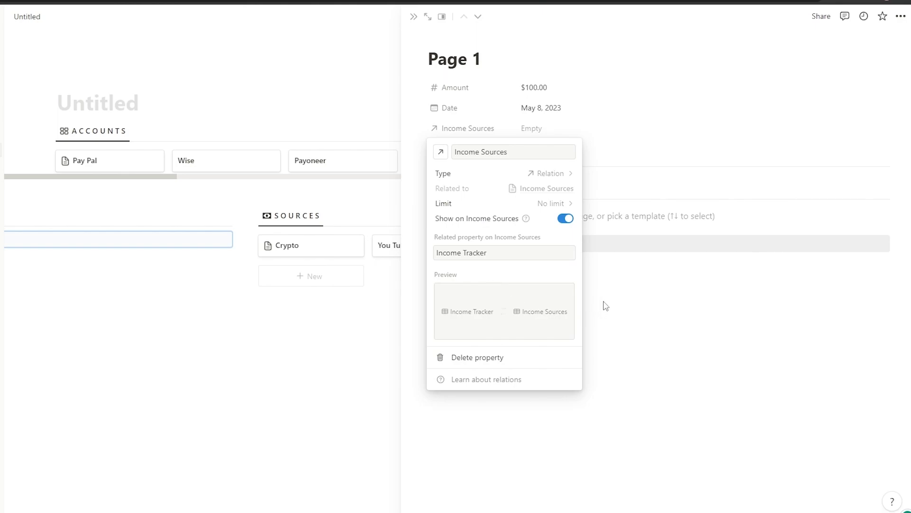
click(619, 281)
- Add a Bank Accounts relation also shown on Bank Accounts, removing the accidental duplicate
click(471, 148)
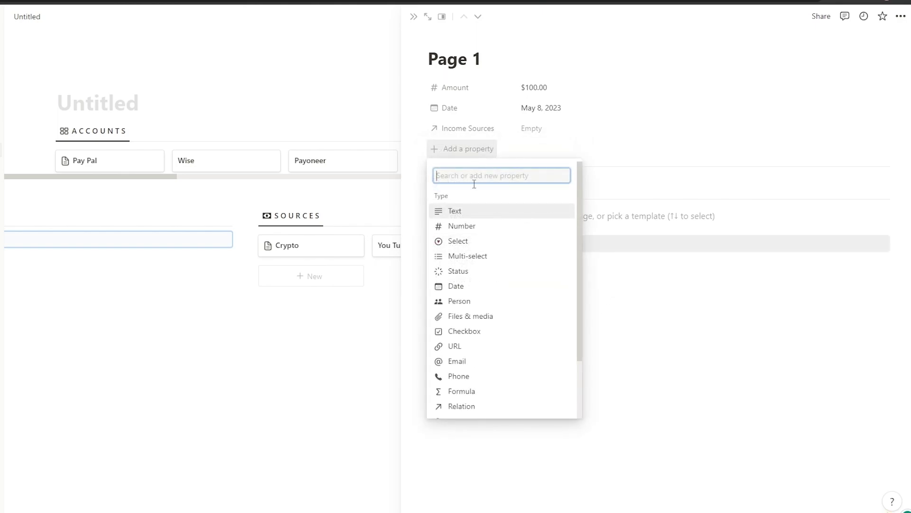
click(476, 407)
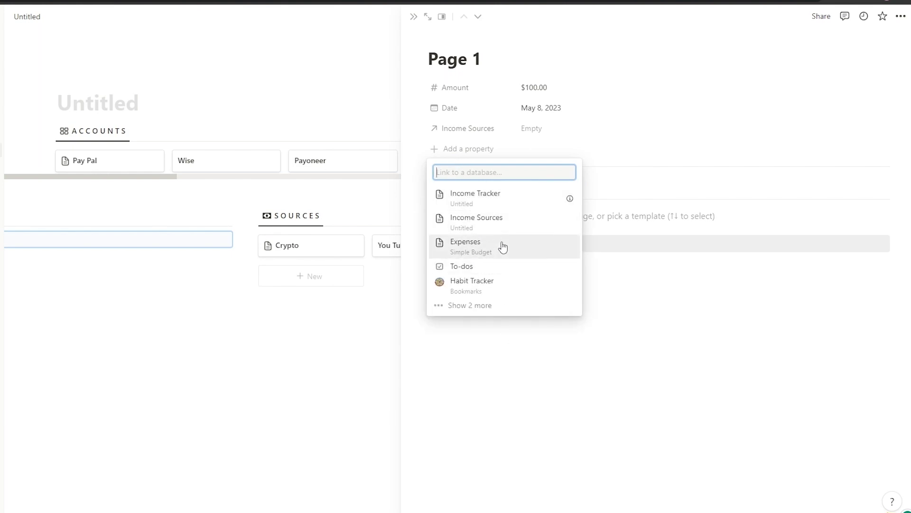
click(470, 305)
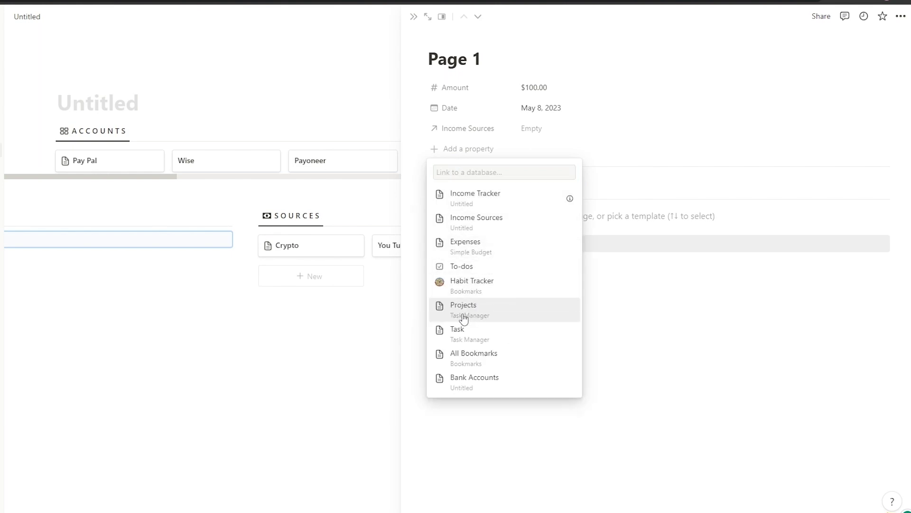
click(506, 384)
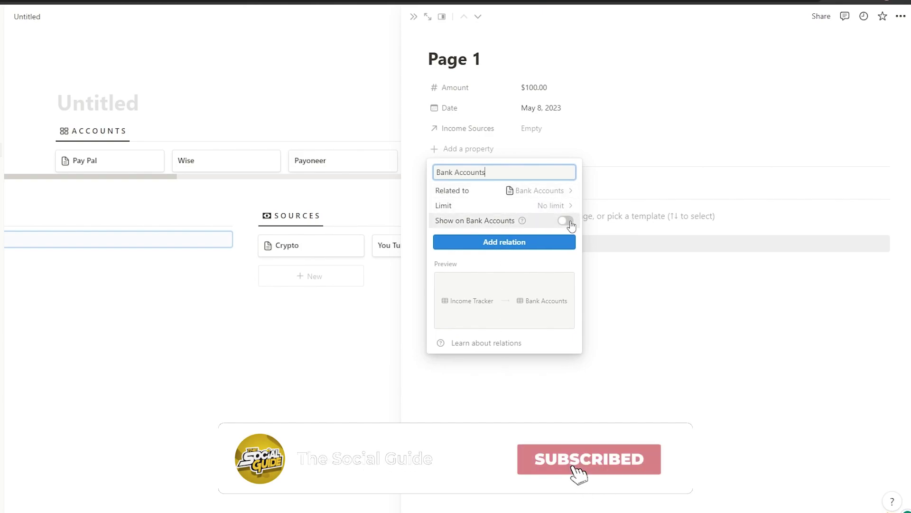
click(566, 221)
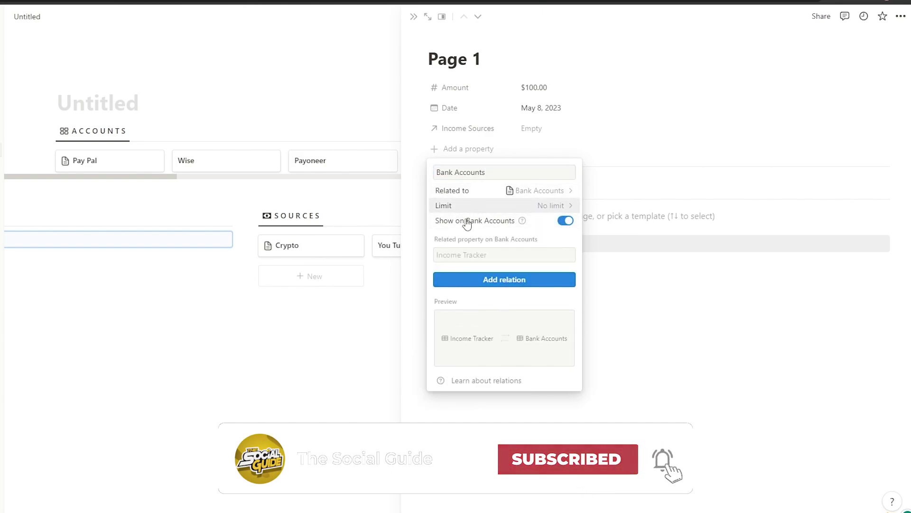
click(505, 285)
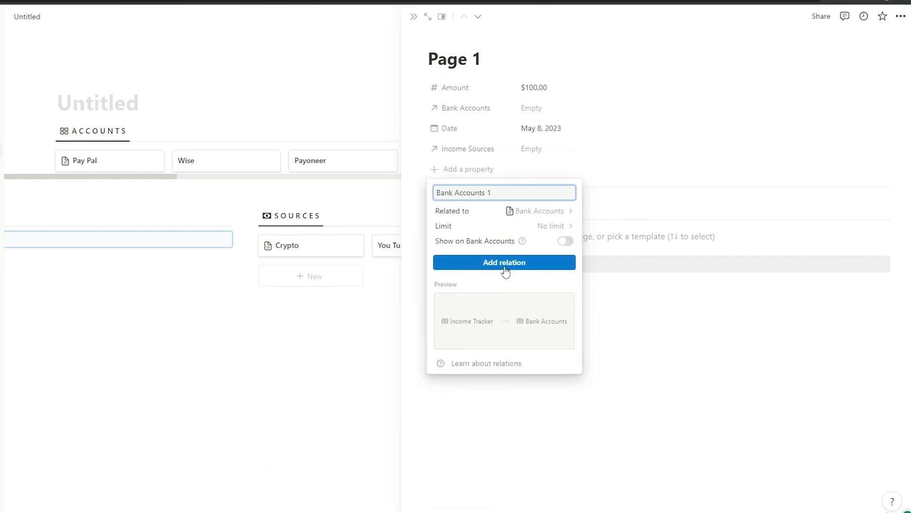
click(566, 240)
click(509, 302)
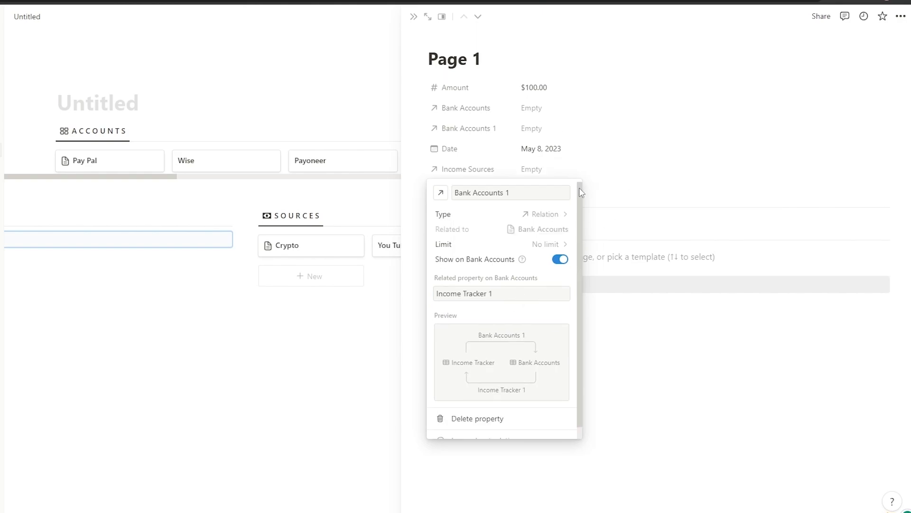
click(661, 199)
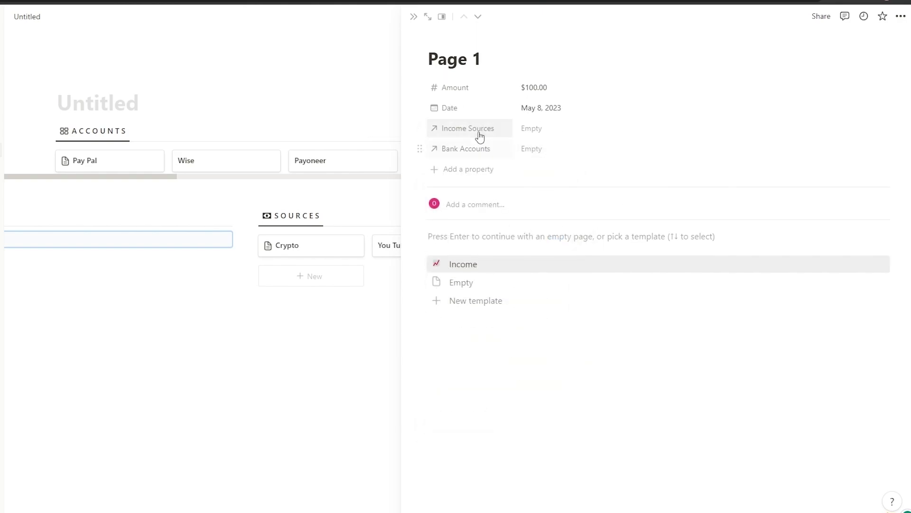
- Link Page 1 to the Crypto income source
click(549, 137)
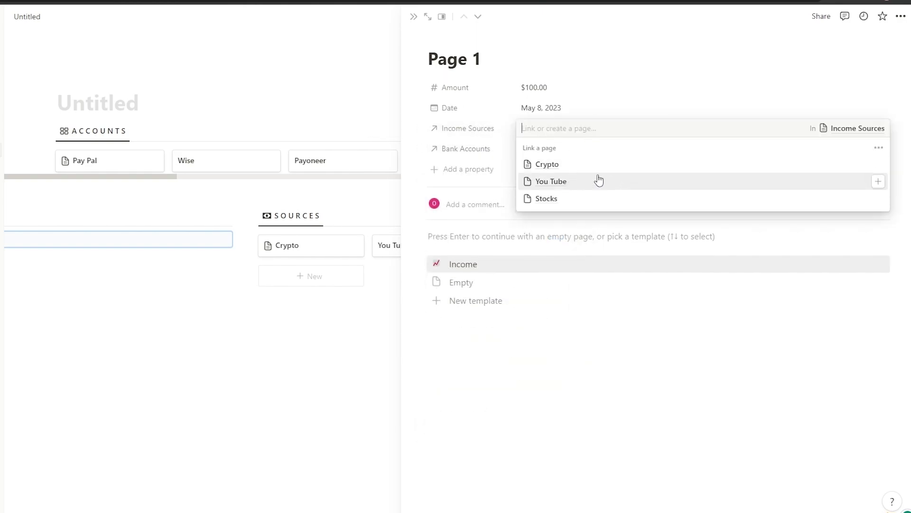
click(553, 166)
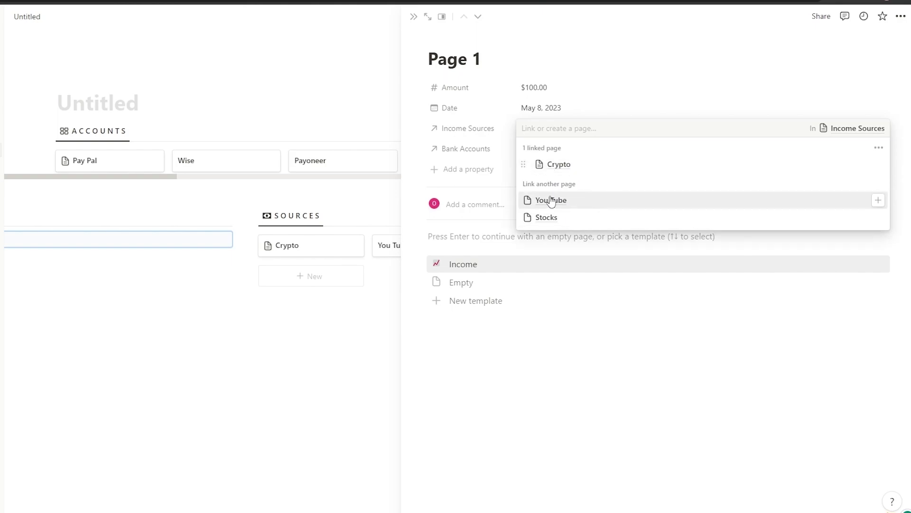
click(499, 118)
- Link Page 1 to the Pay Pal bank account and close Page 1
click(537, 148)
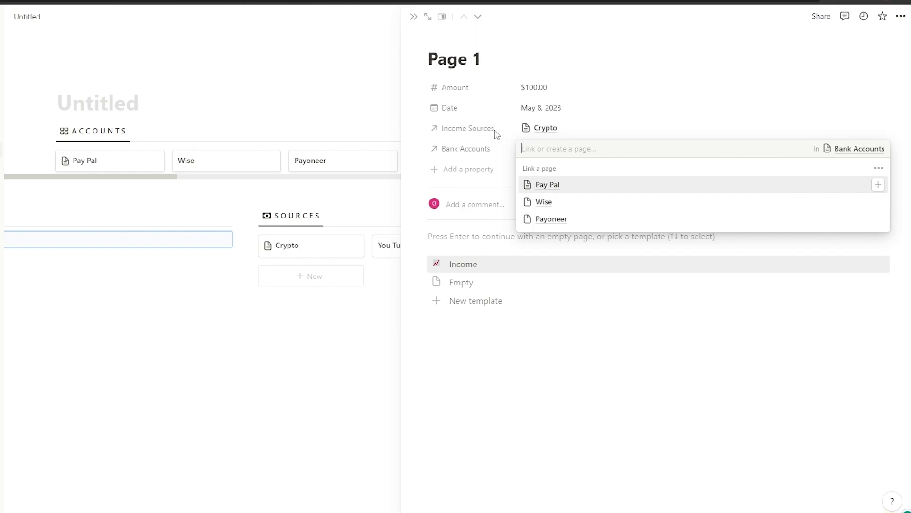
click(568, 185)
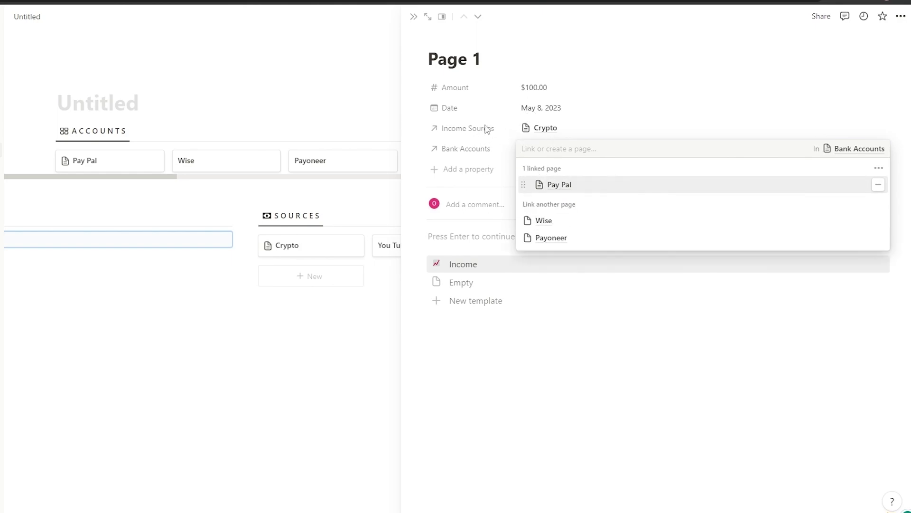
click(505, 127)
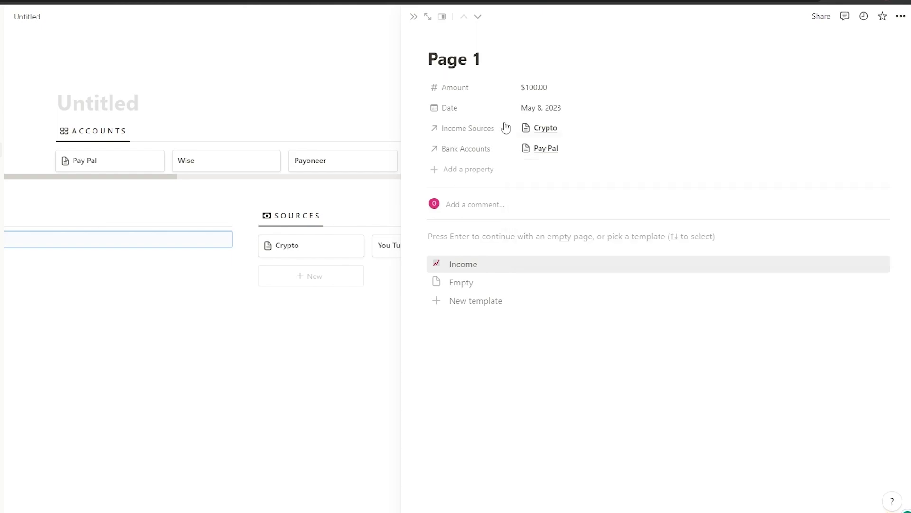
click(320, 340)
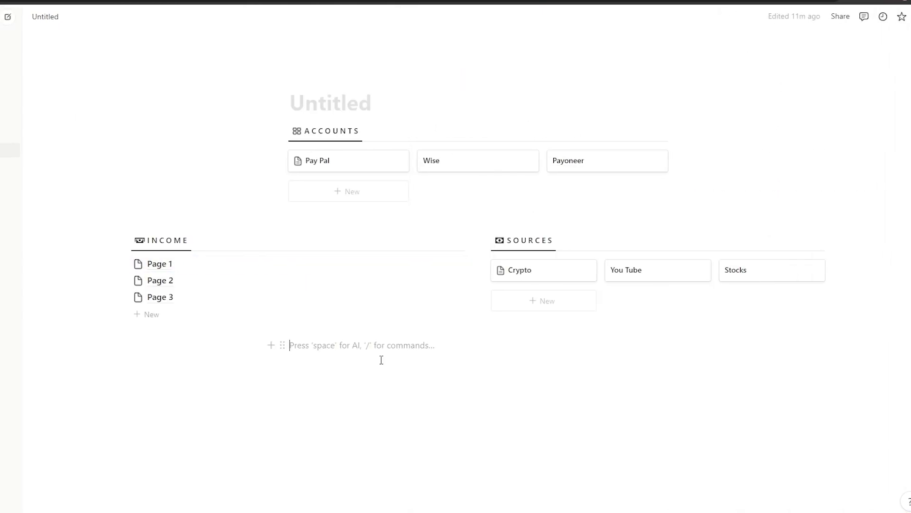
- Open Crypto, move Income Tracker above Tags, and delete the Tags property
click(557, 274)
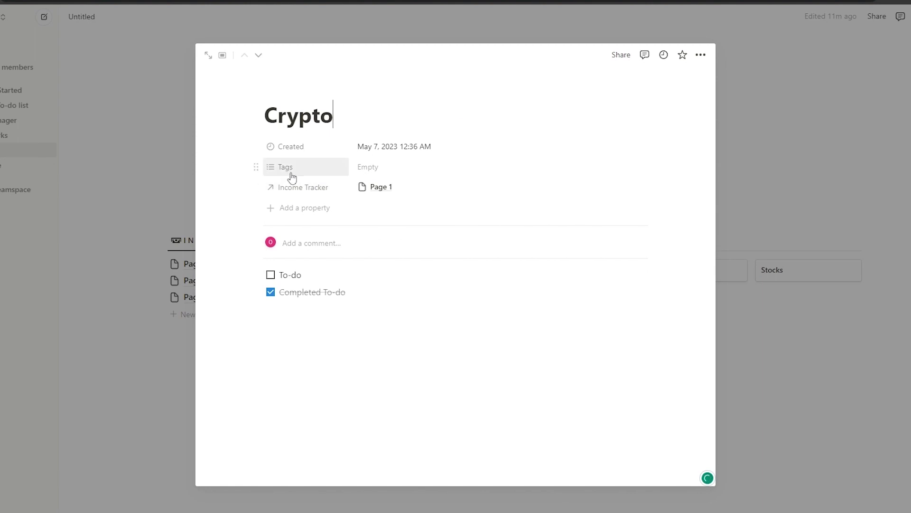
drag(256, 187, 256, 159)
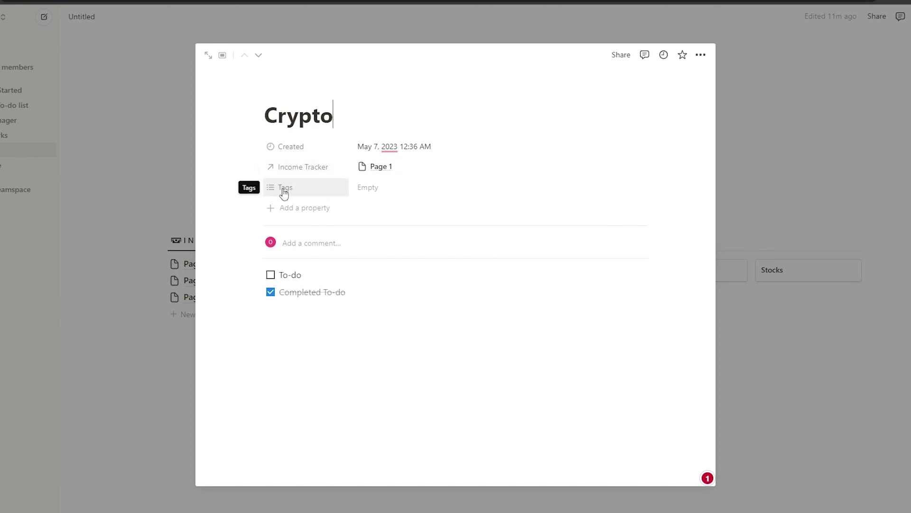
click(269, 195)
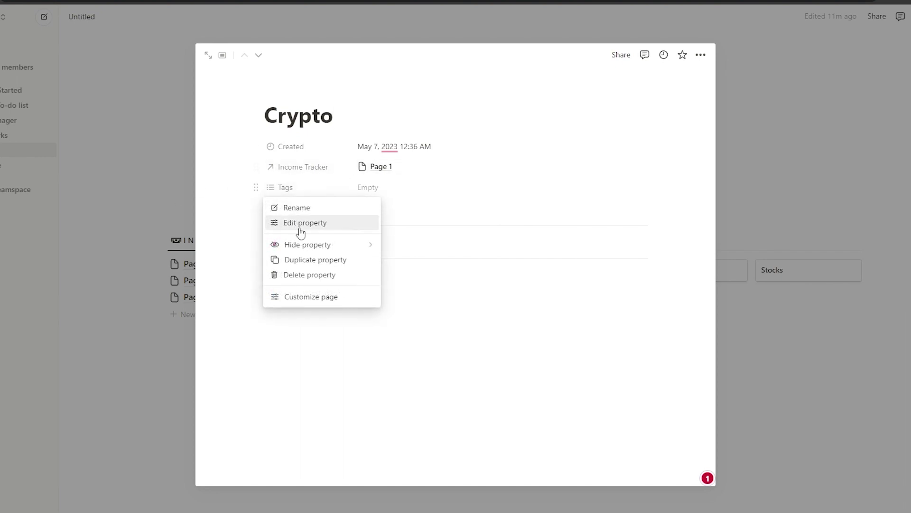
click(322, 281)
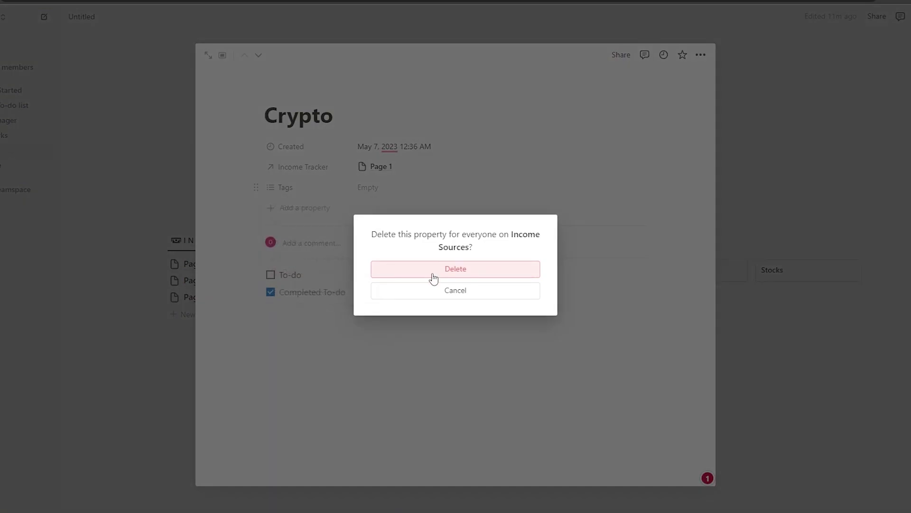
click(433, 278)
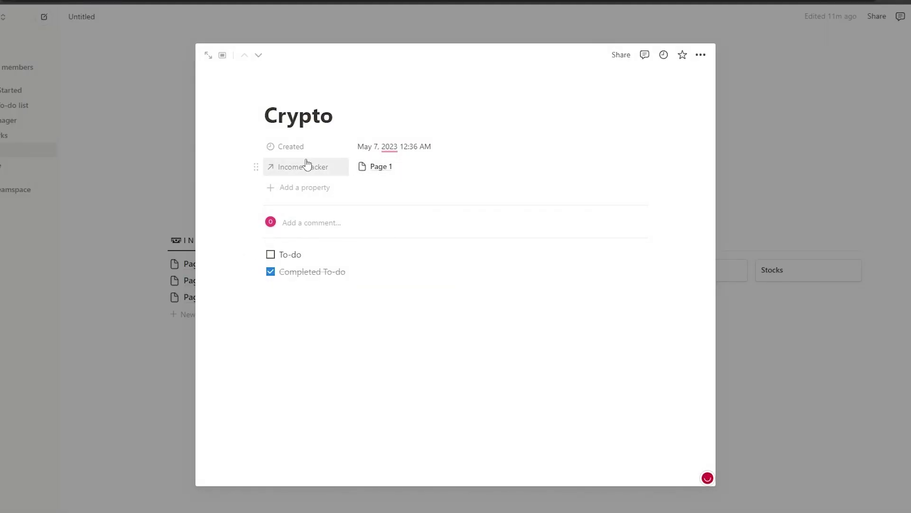
- Delete Crypto's Created property
click(255, 144)
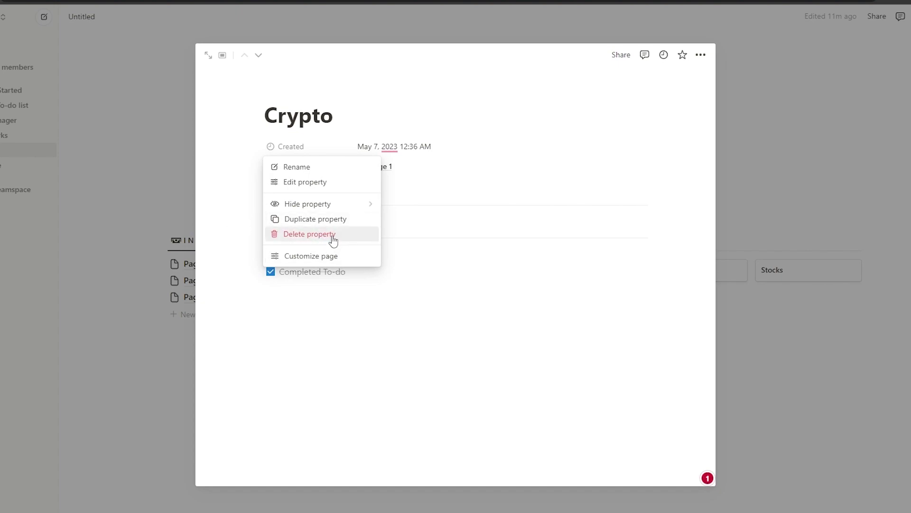
click(333, 235)
click(442, 277)
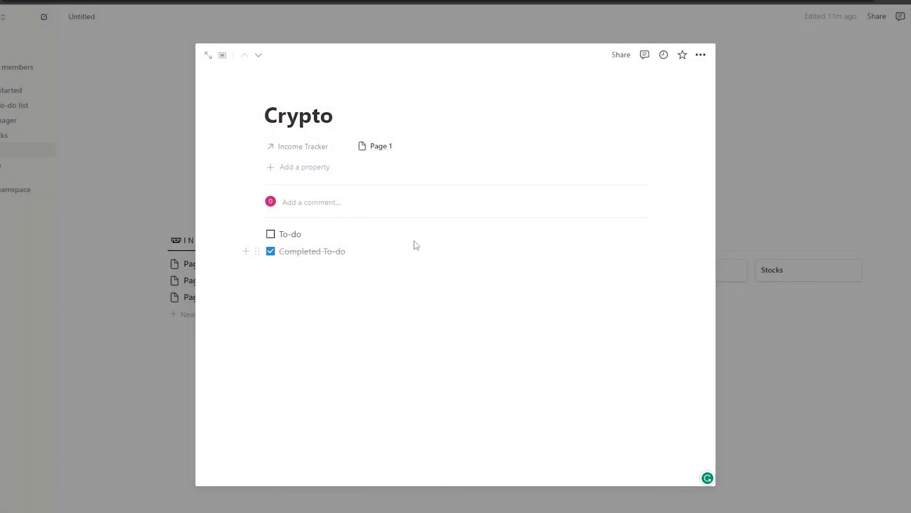
- Add a Rollup to Crypto calculating the Sum of Amount through the Income Tracker relation
click(295, 167)
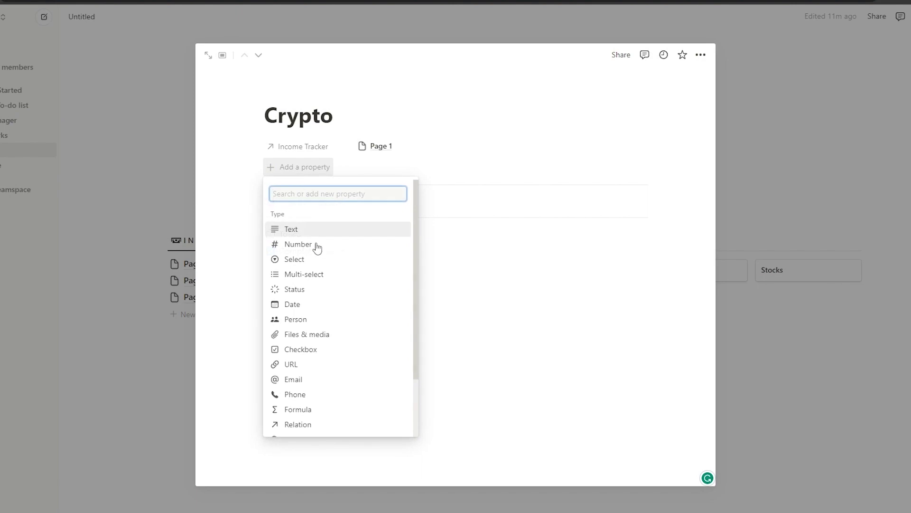
scroll(334, 359, down, 1)
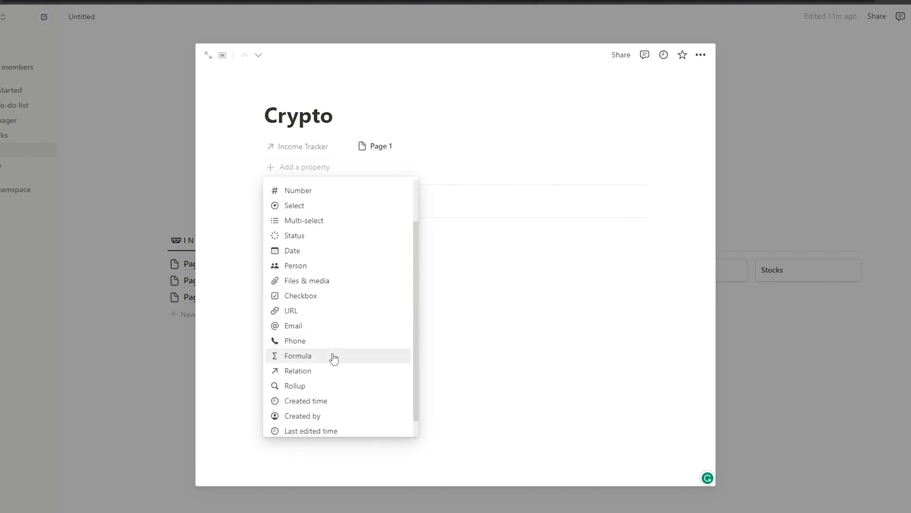
click(302, 388)
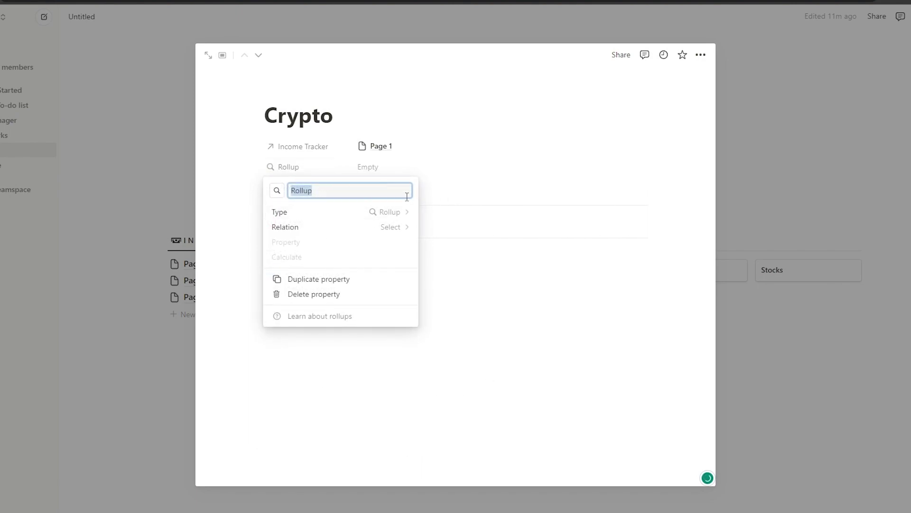
click(391, 229)
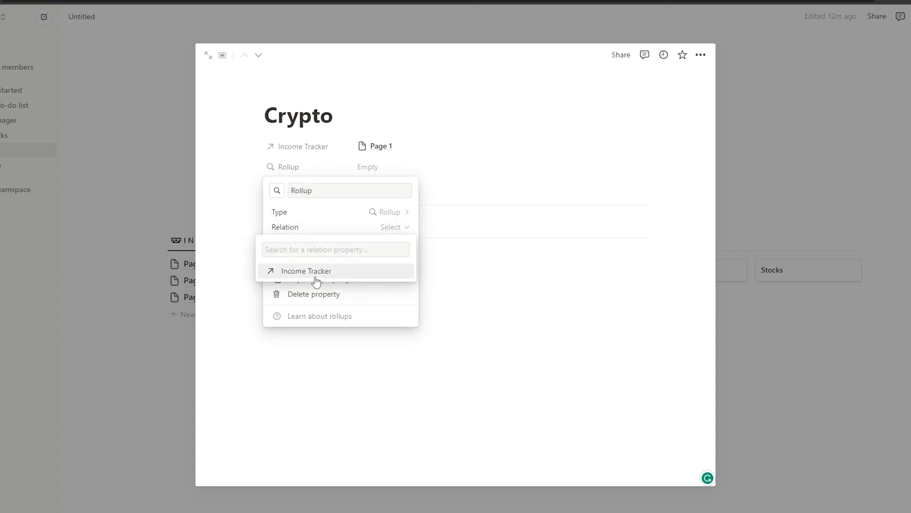
click(316, 282)
click(407, 244)
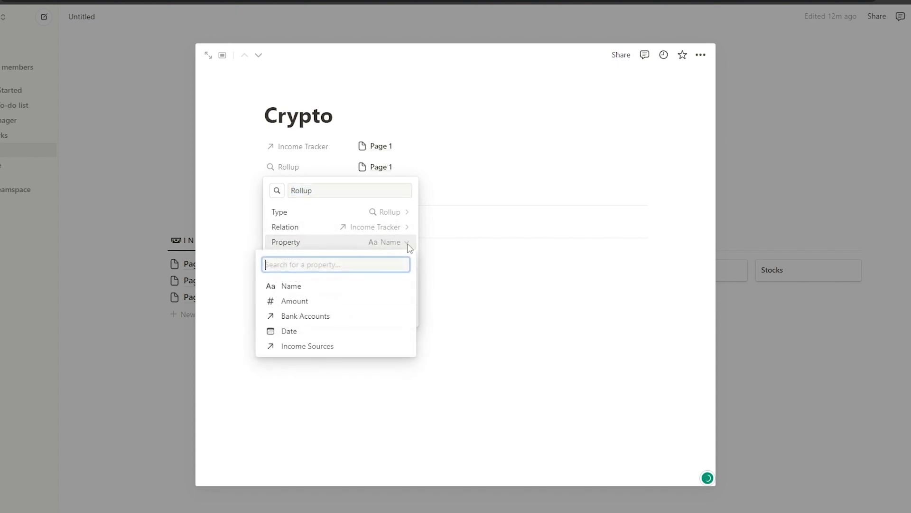
click(307, 302)
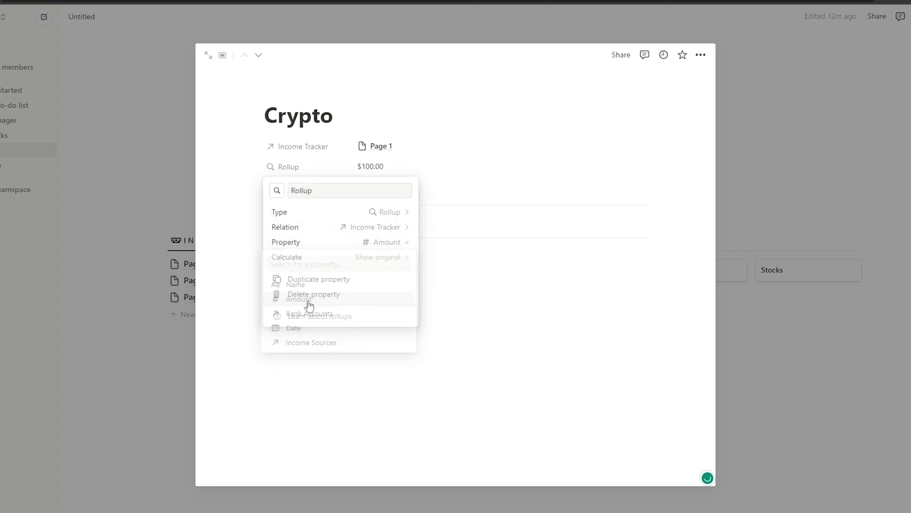
click(412, 259)
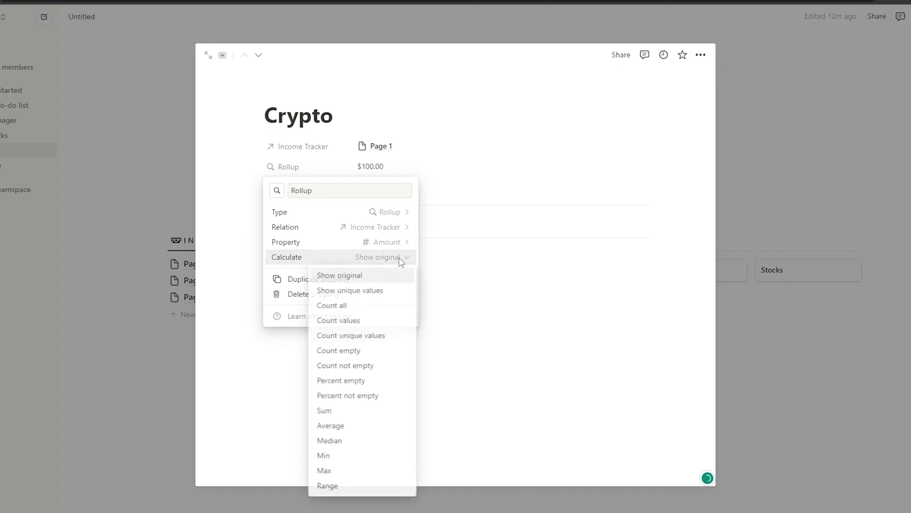
click(338, 412)
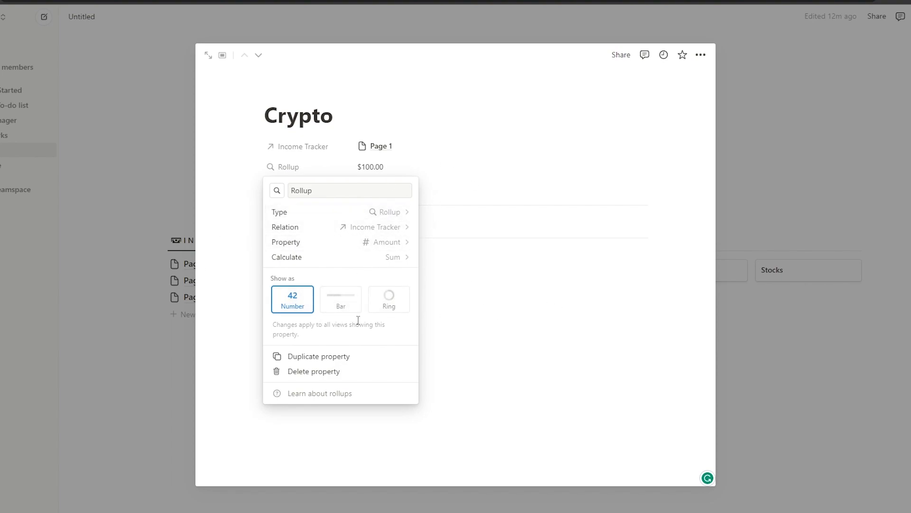
- Display Crypto's rollup as a bar with Divide by set to 500
click(350, 300)
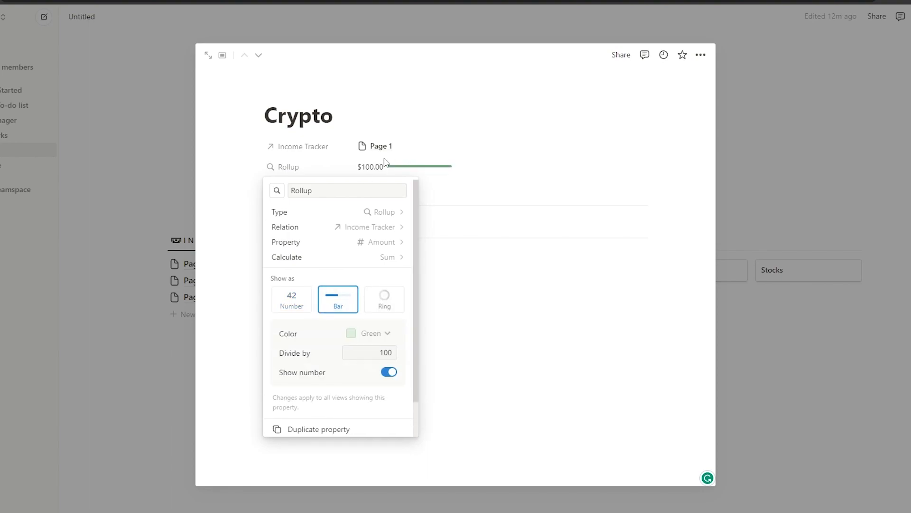
click(386, 304)
click(334, 306)
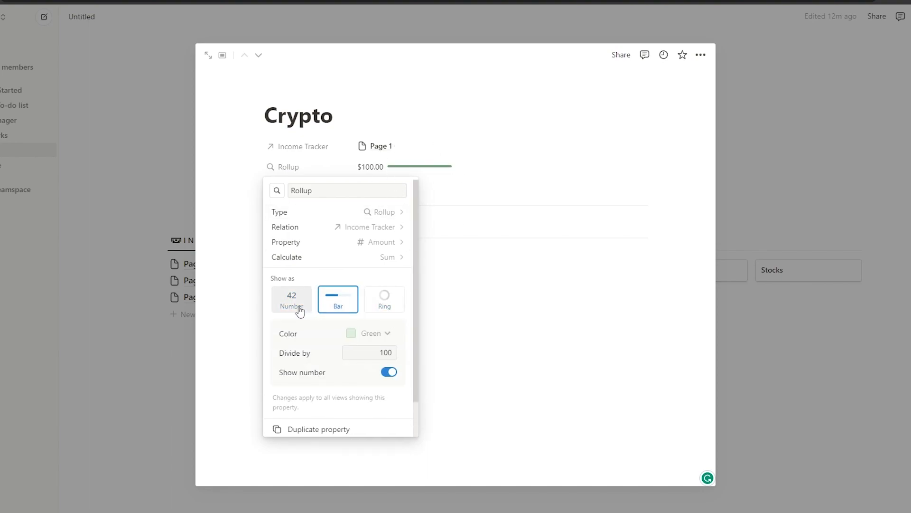
click(396, 351)
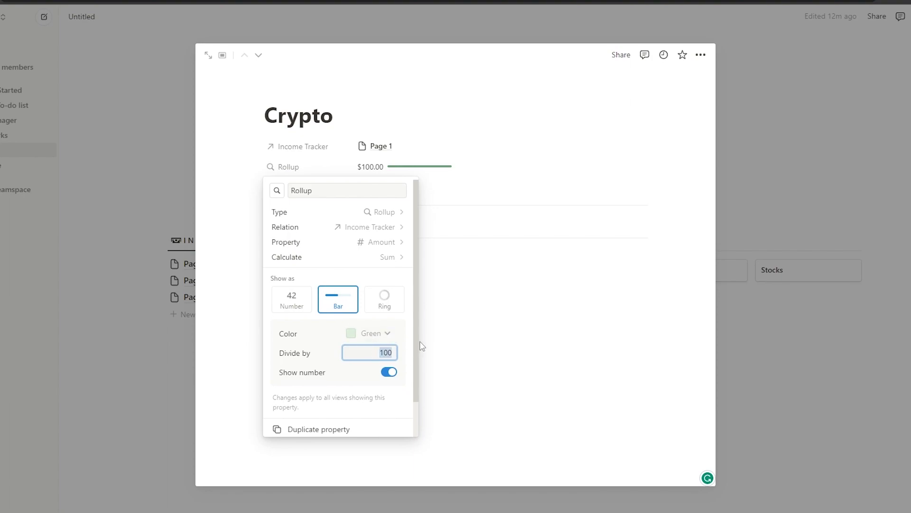
text(500)
scroll(353, 385, down, 2)
scroll(383, 370, up, 2)
- Close the Crypto page and bring up the INCOME list's view options
click(368, 168)
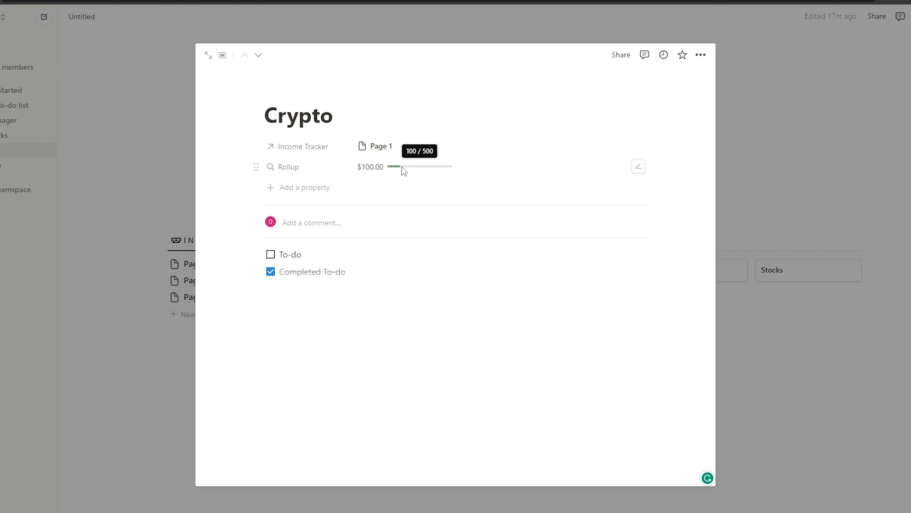
click(161, 386)
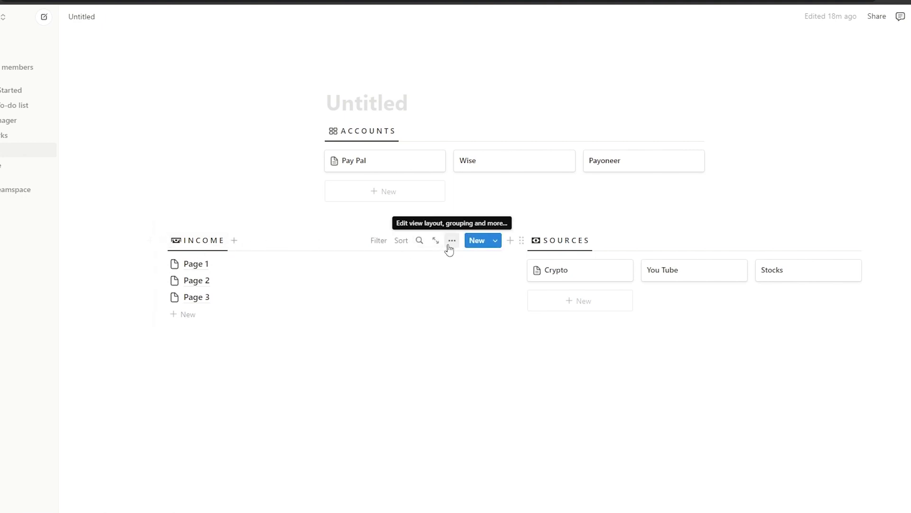
click(450, 246)
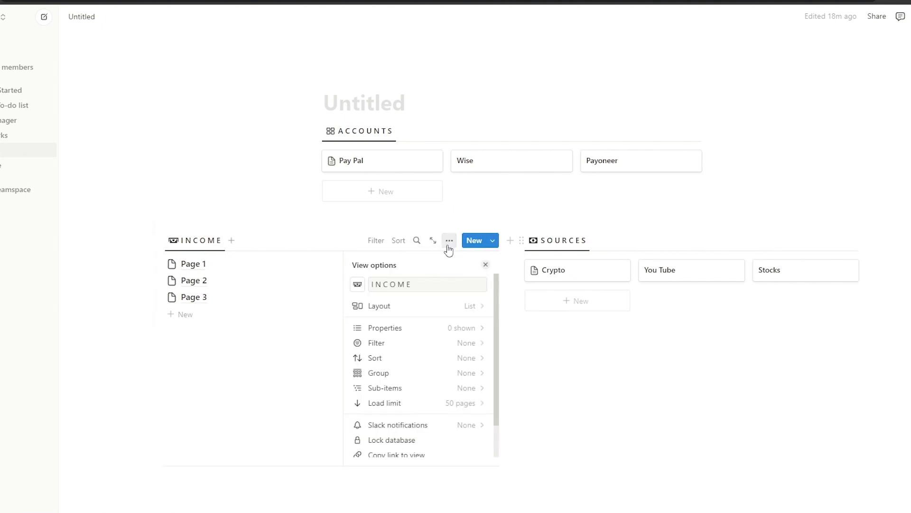
- Show the Income Sources and Amount properties in the Income list so Page 1 reads Crypto and $100.00
click(469, 347)
key(Escape)
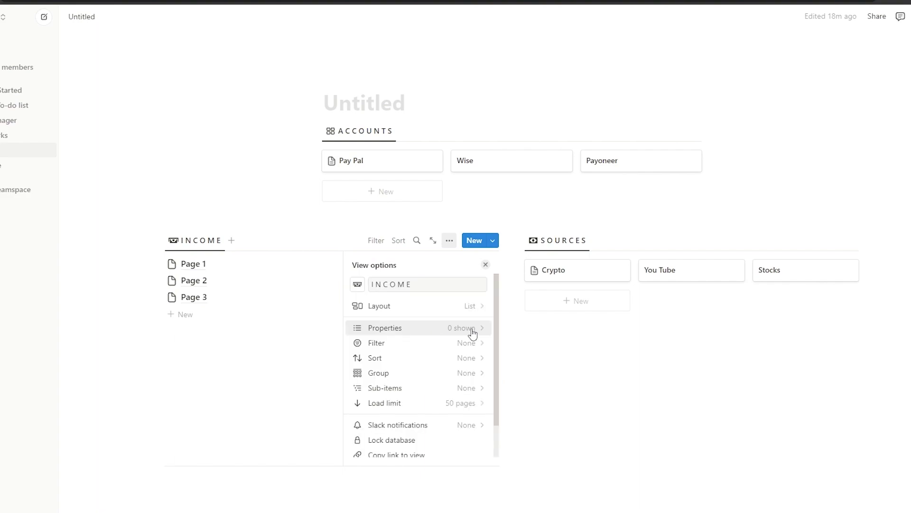
click(473, 333)
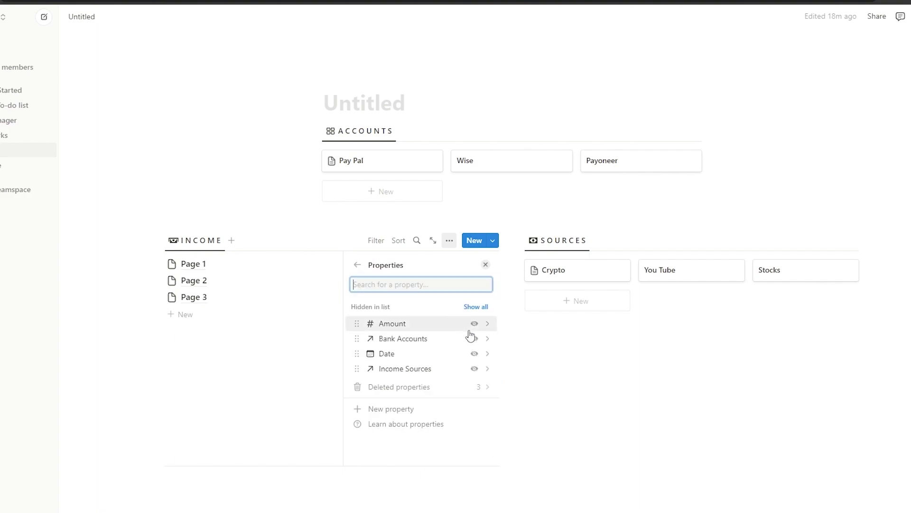
click(475, 369)
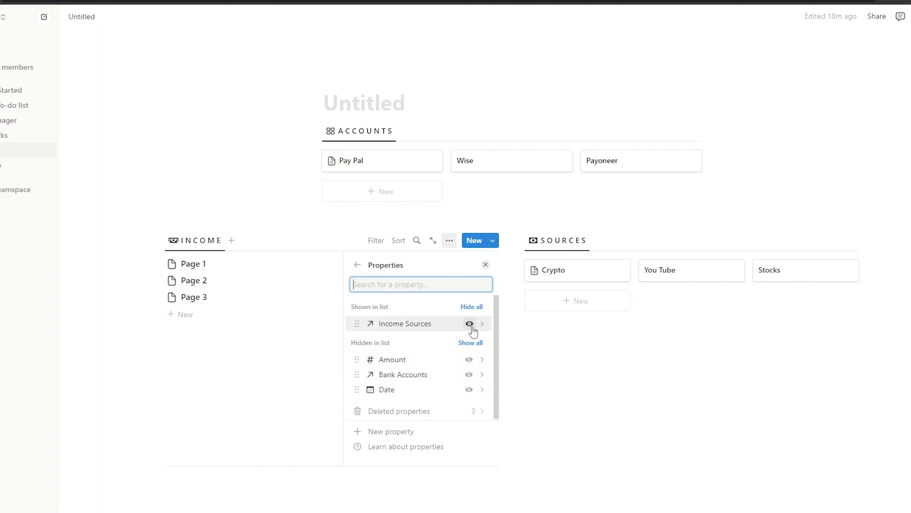
click(469, 360)
click(322, 337)
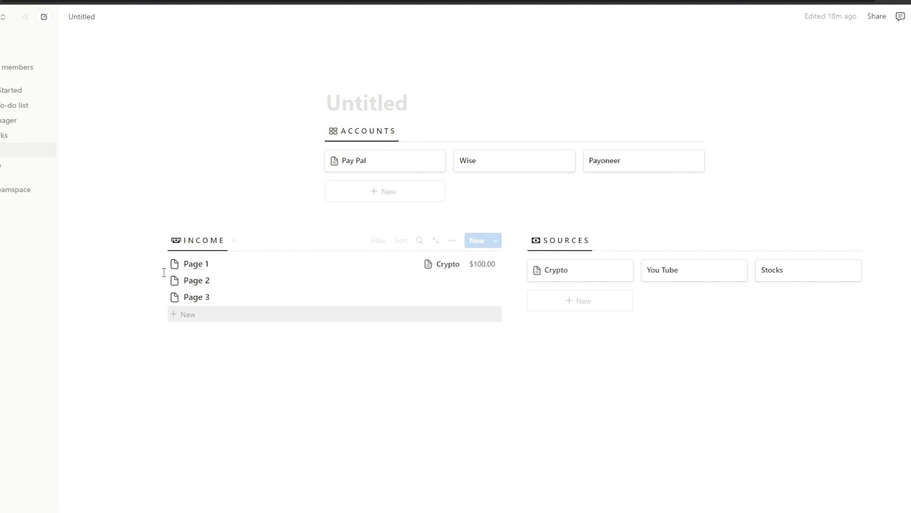
- Add a Date filter set to 'Is Today' on the Income list
click(378, 241)
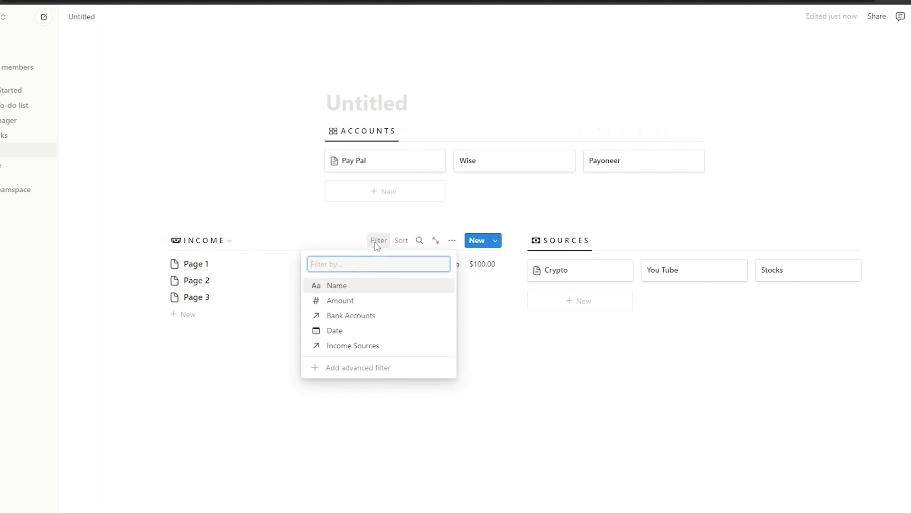
click(223, 247)
click(232, 243)
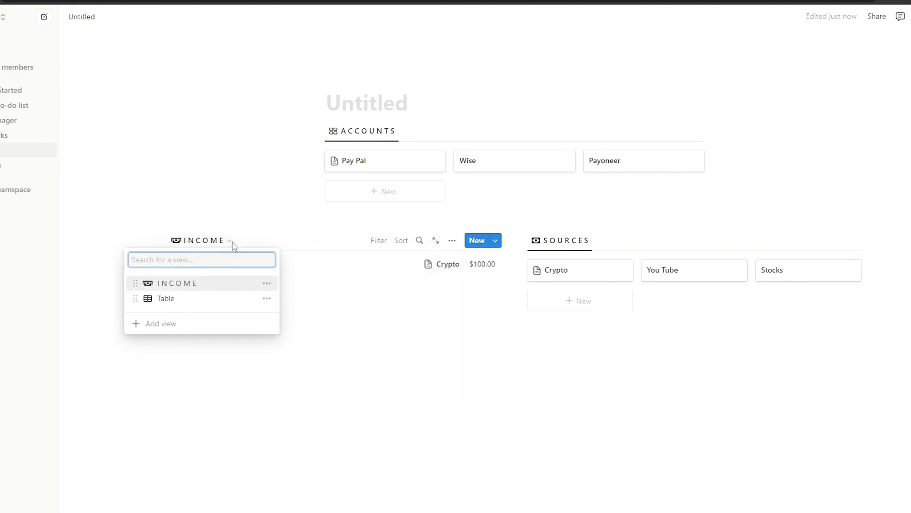
click(268, 298)
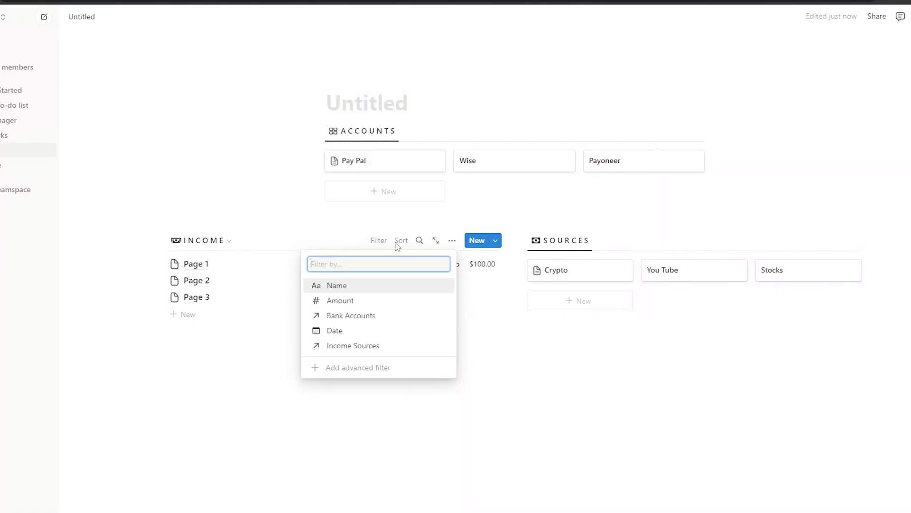
click(353, 330)
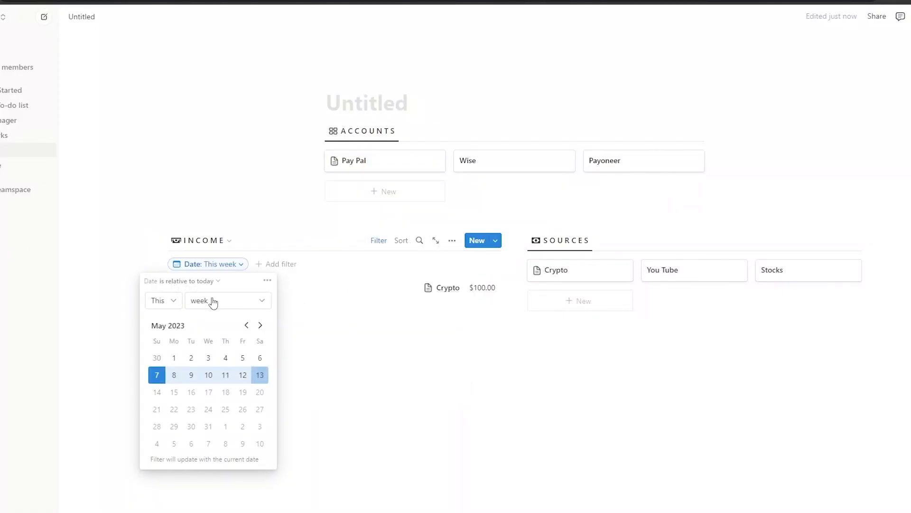
click(215, 284)
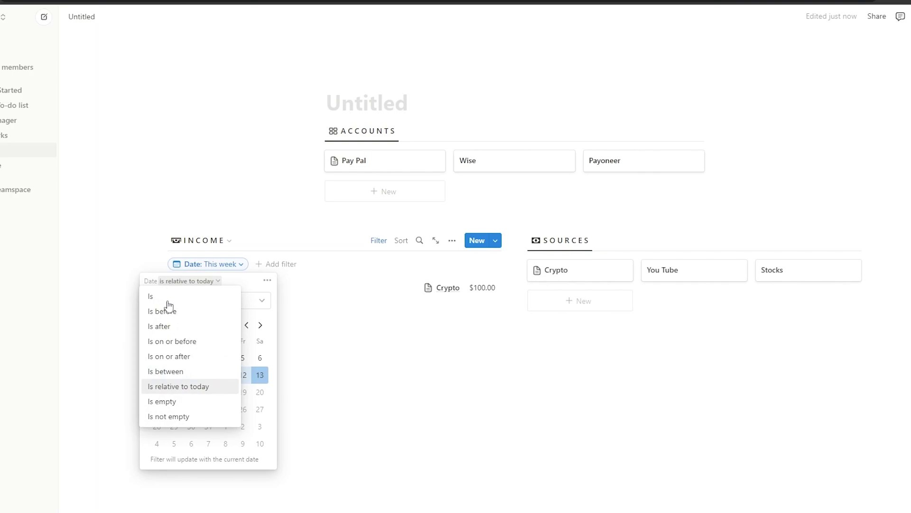
click(166, 295)
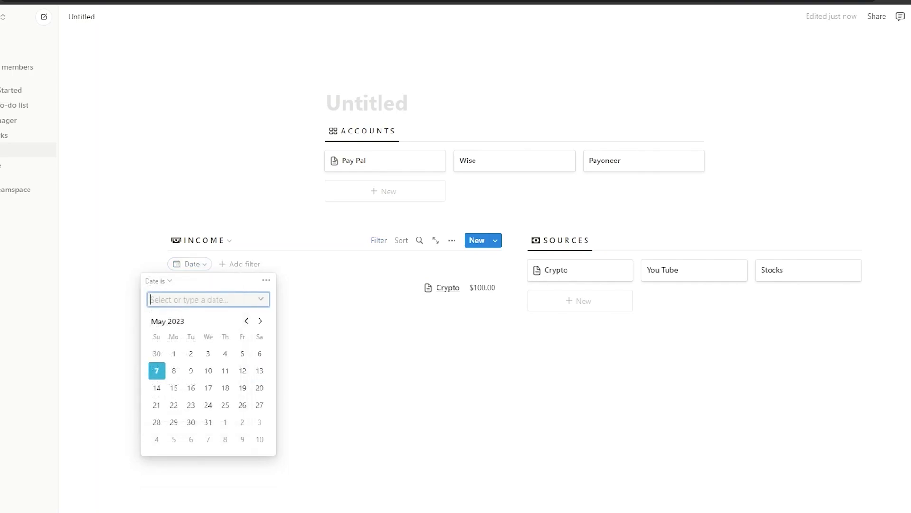
click(259, 301)
click(184, 317)
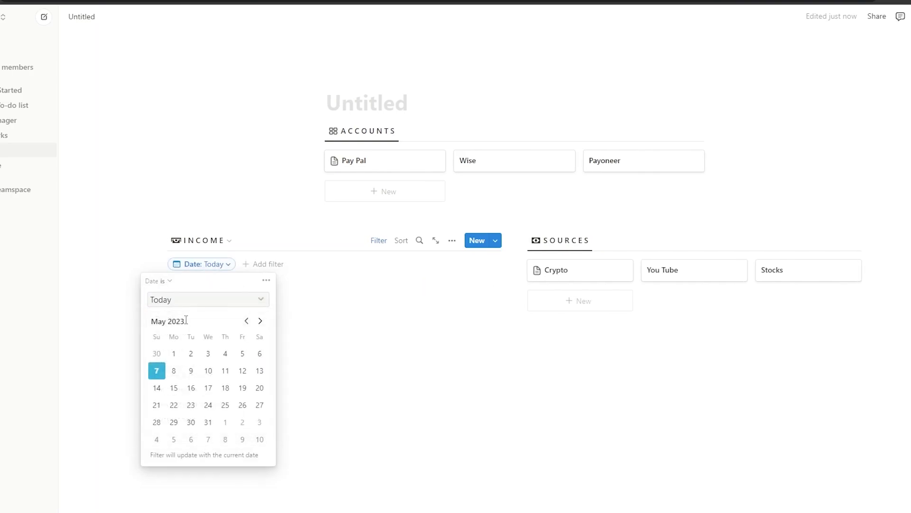
click(229, 264)
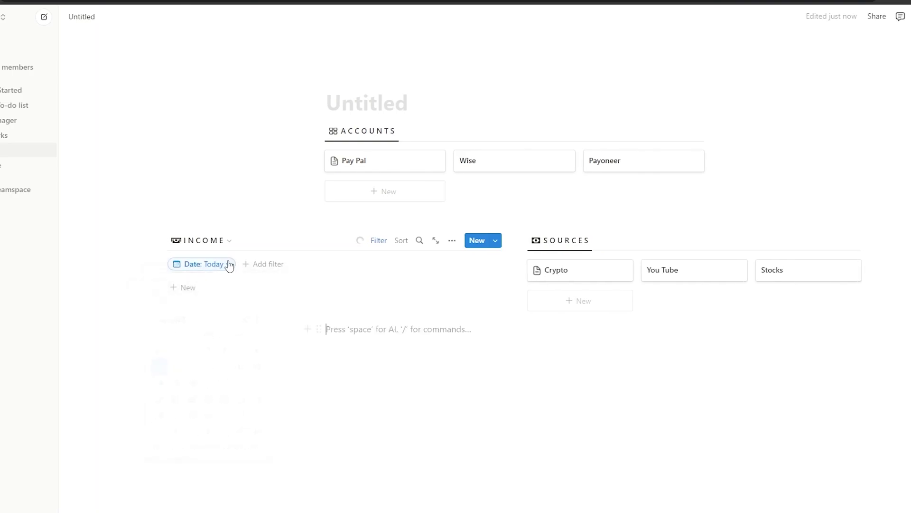
- Delete the extra Table view from the Income database, leaving the INCOME list
click(262, 269)
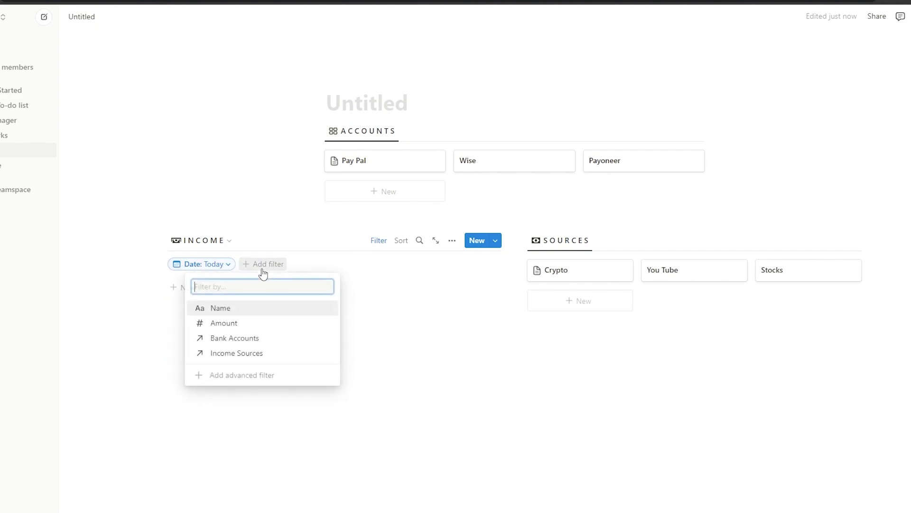
click(331, 246)
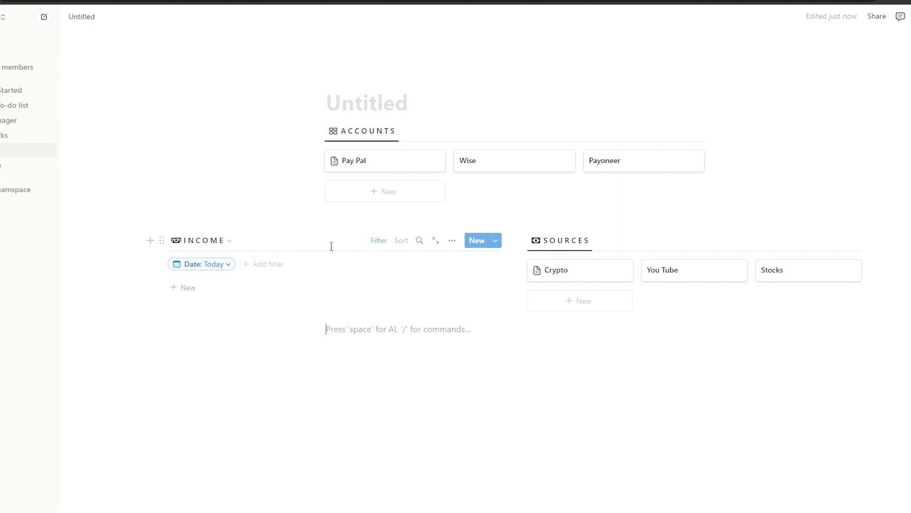
click(382, 242)
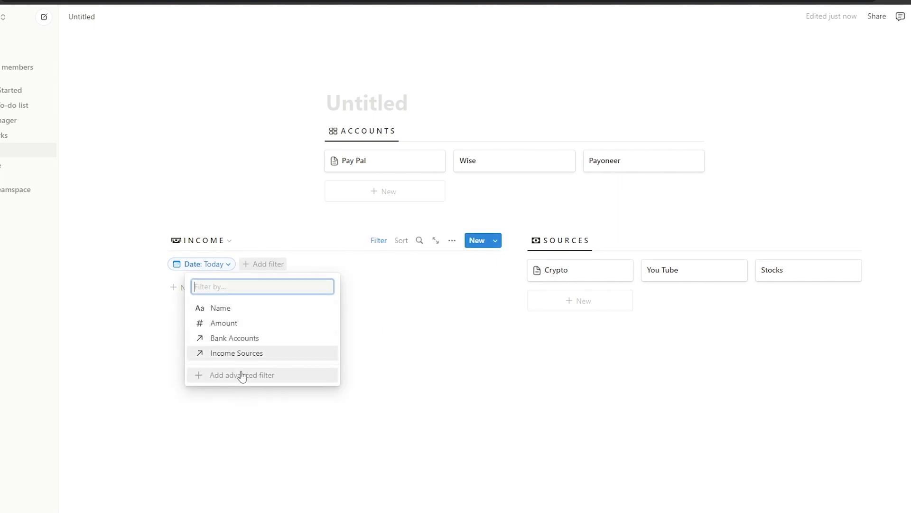
click(226, 244)
click(227, 241)
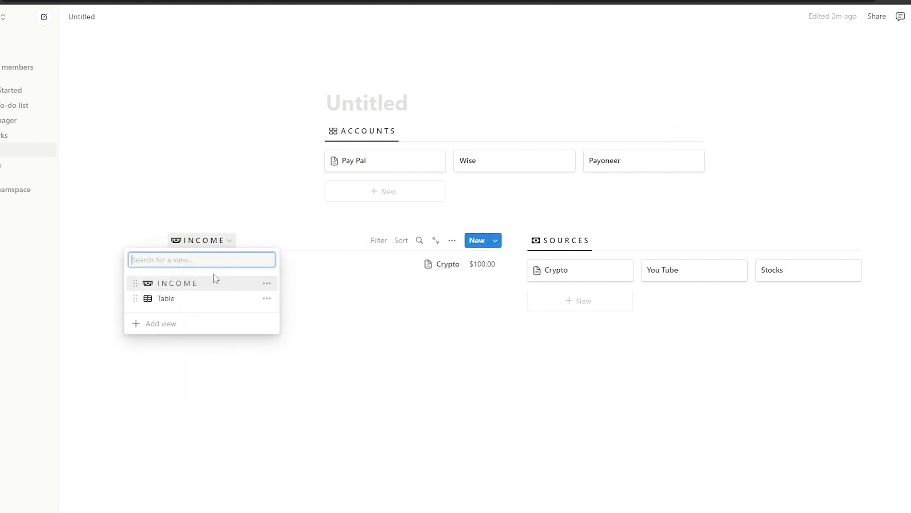
click(267, 299)
click(245, 390)
click(462, 263)
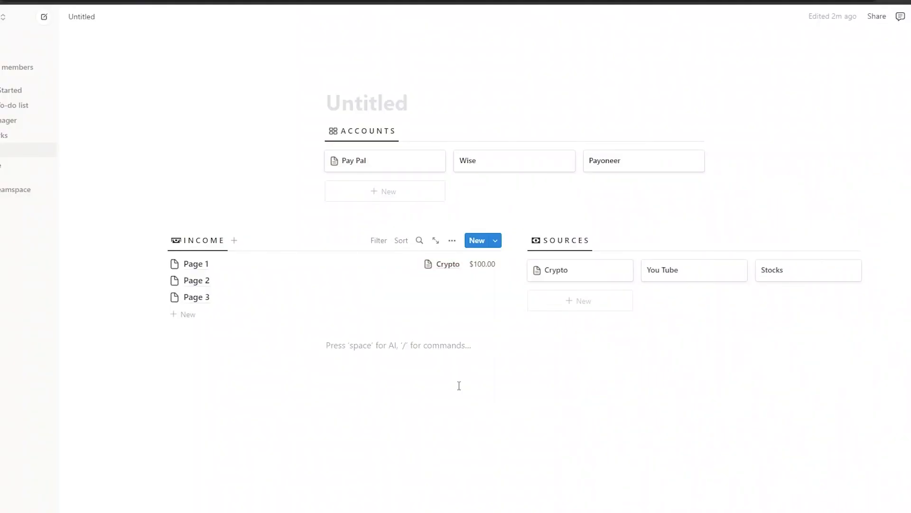
- Show the Rollup totals on the Sources gallery cards and keep Income Tracker hidden
click(558, 281)
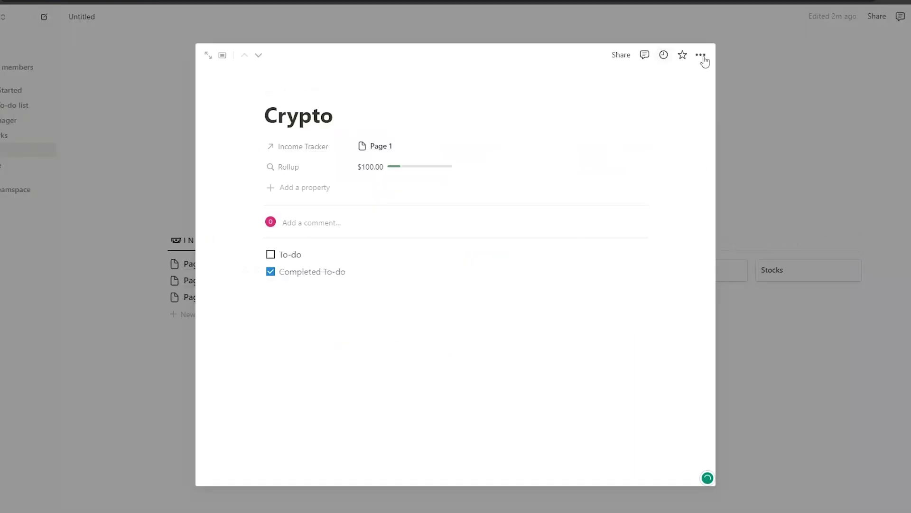
click(781, 195)
click(810, 240)
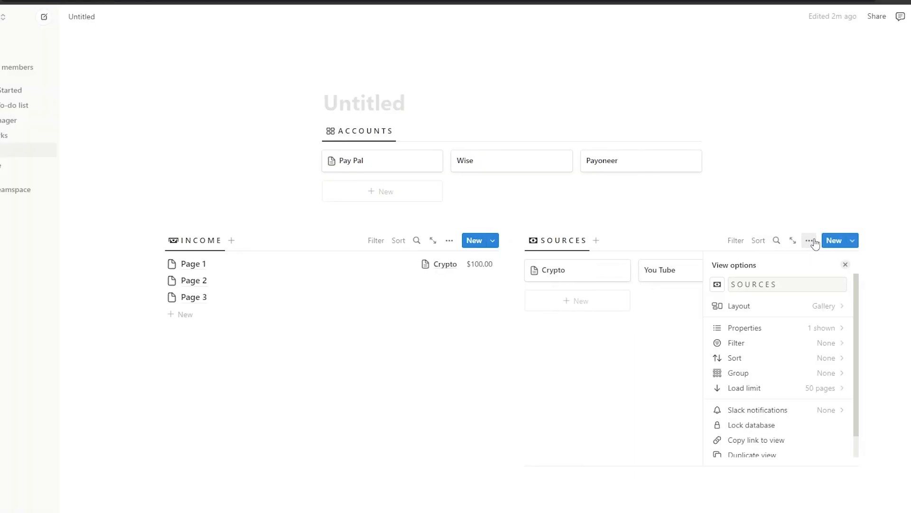
click(840, 332)
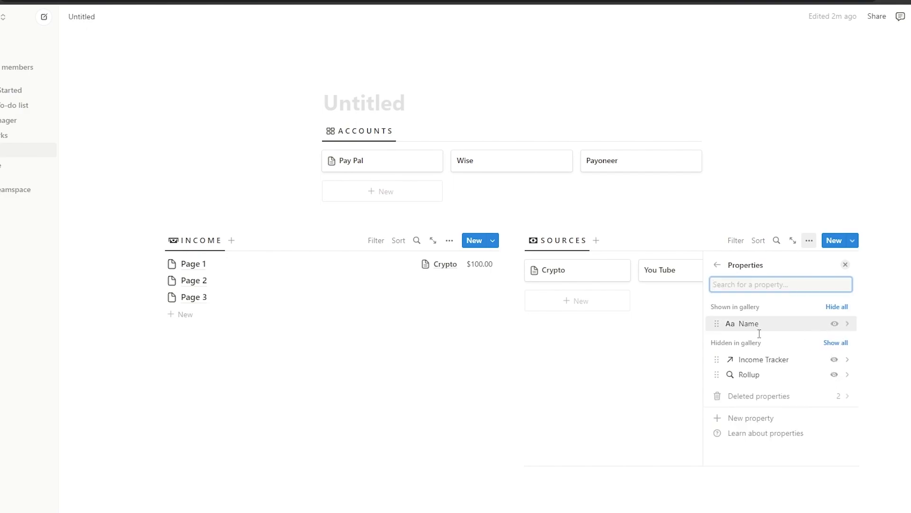
click(834, 359)
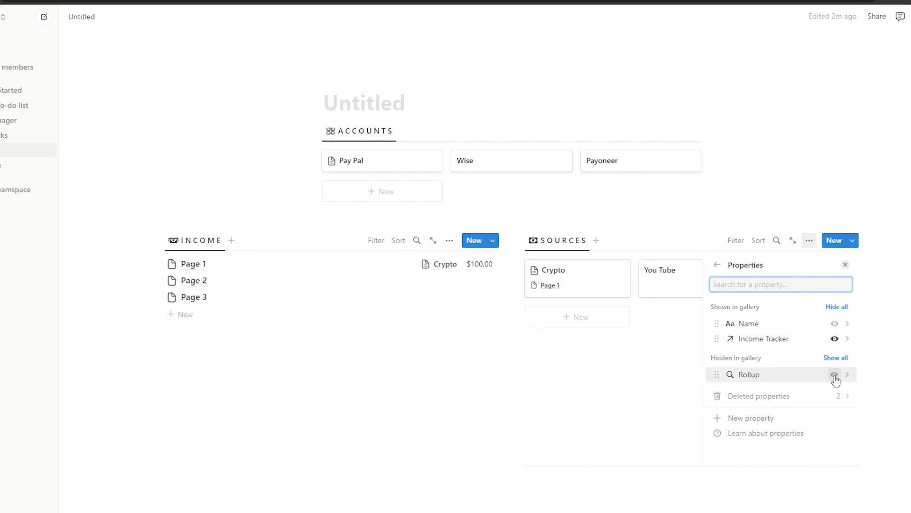
click(834, 375)
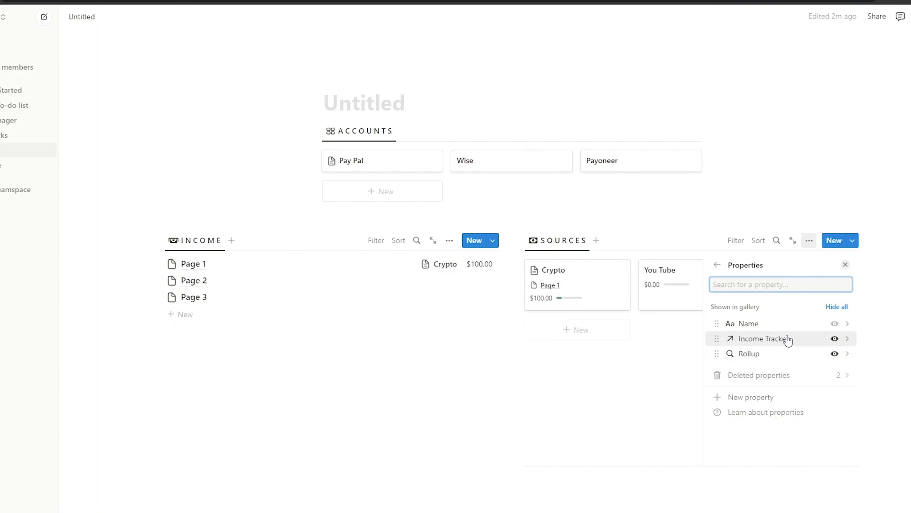
drag(716, 337, 716, 353)
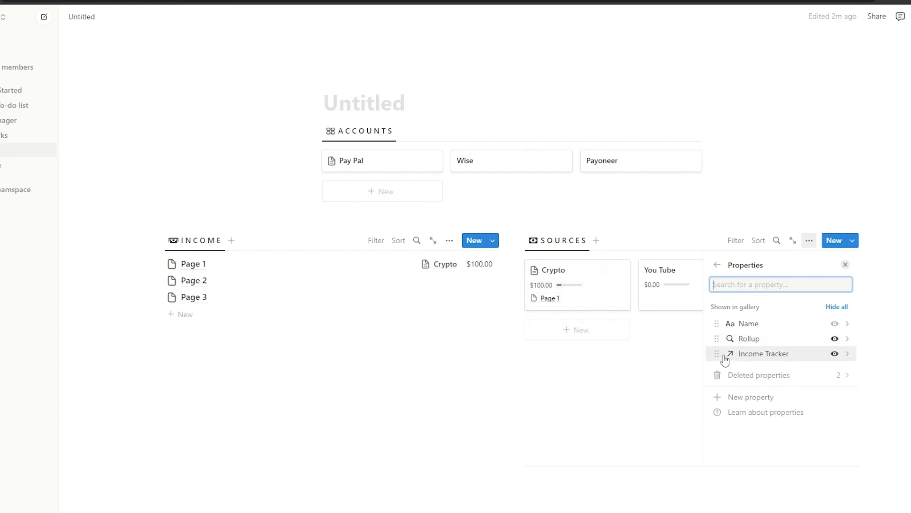
drag(718, 354, 727, 343)
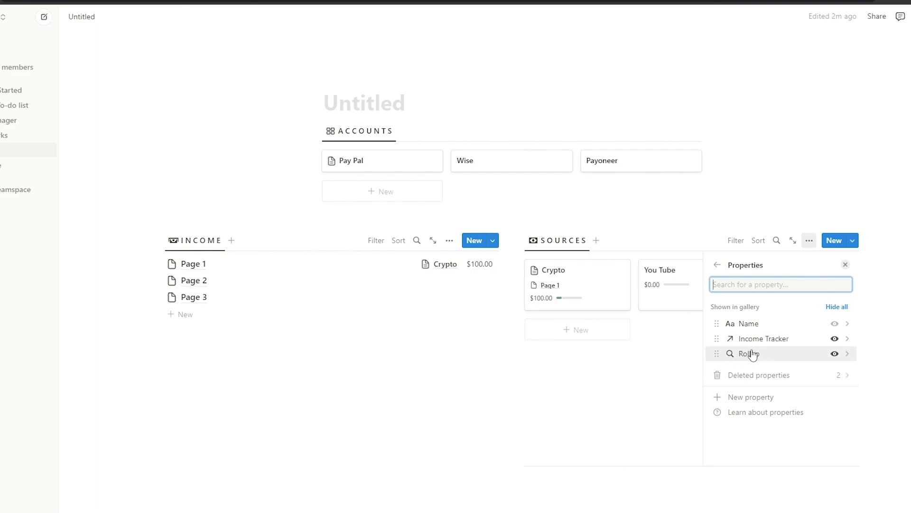
click(835, 339)
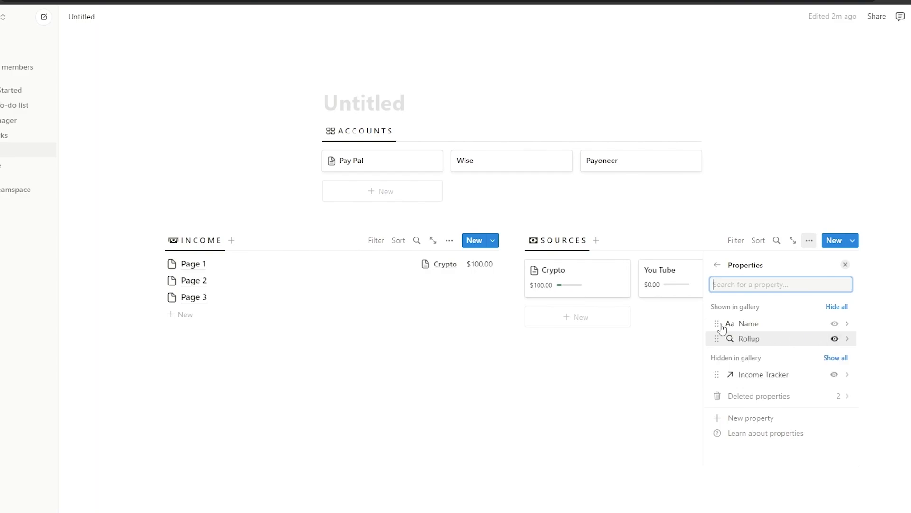
click(617, 375)
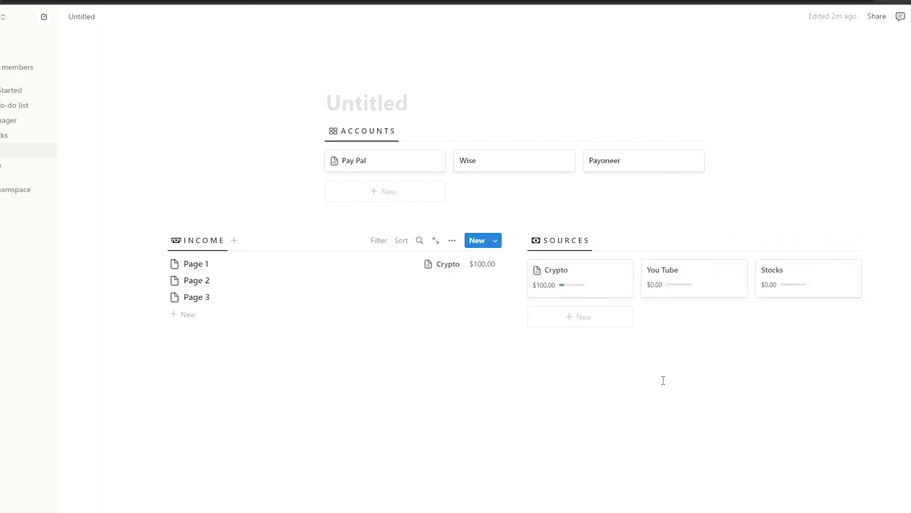
click(604, 390)
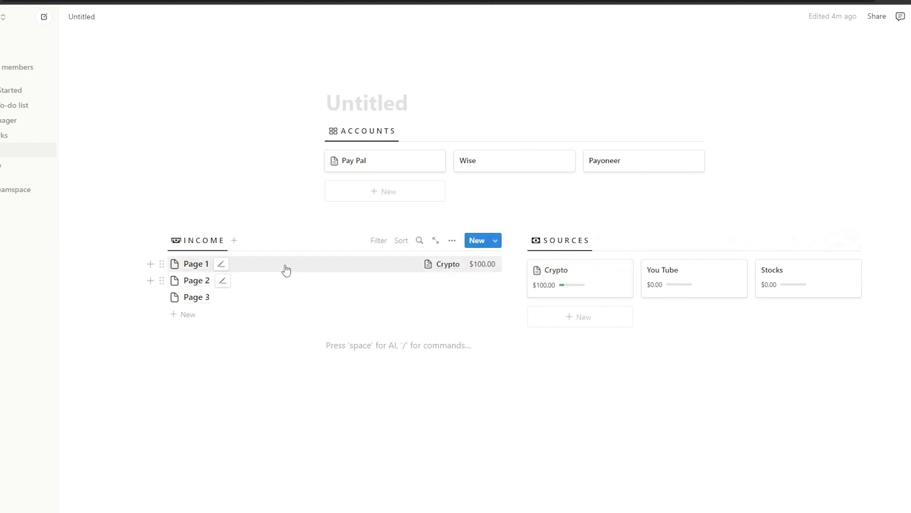
scroll(187, 266, right, 5)
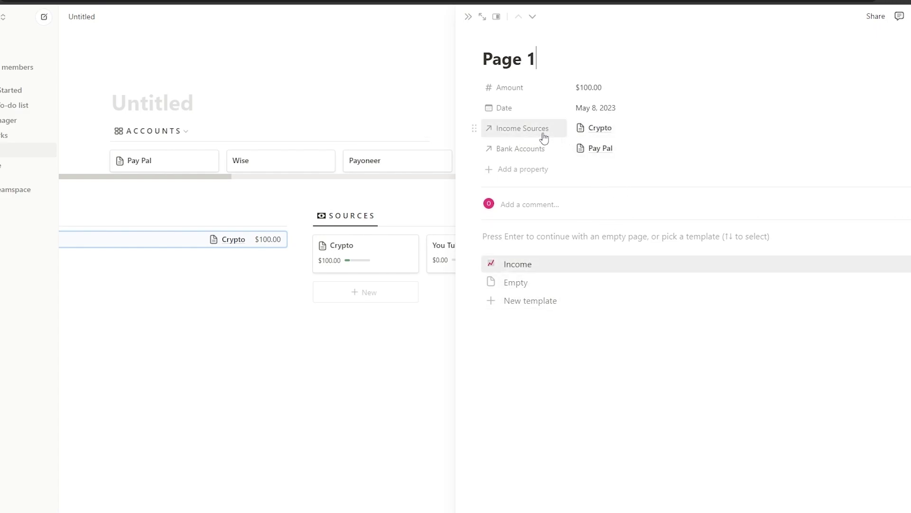
click(398, 281)
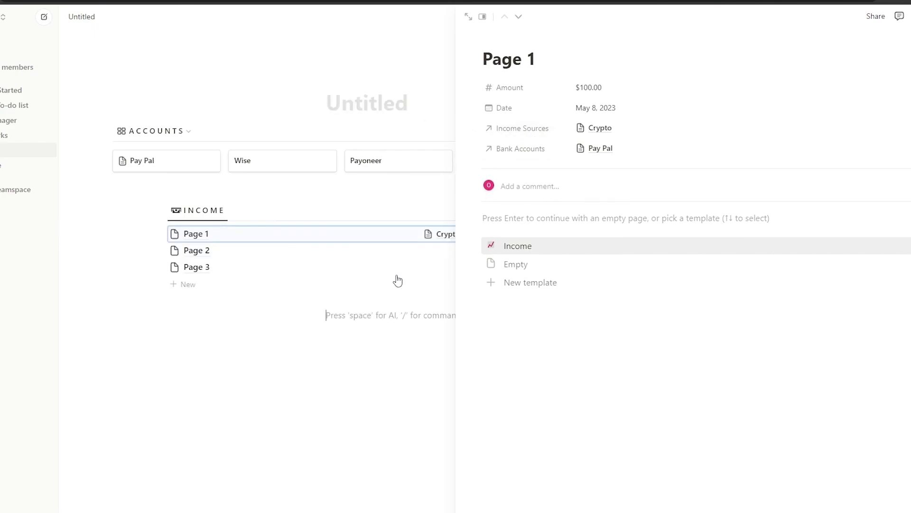
click(591, 290)
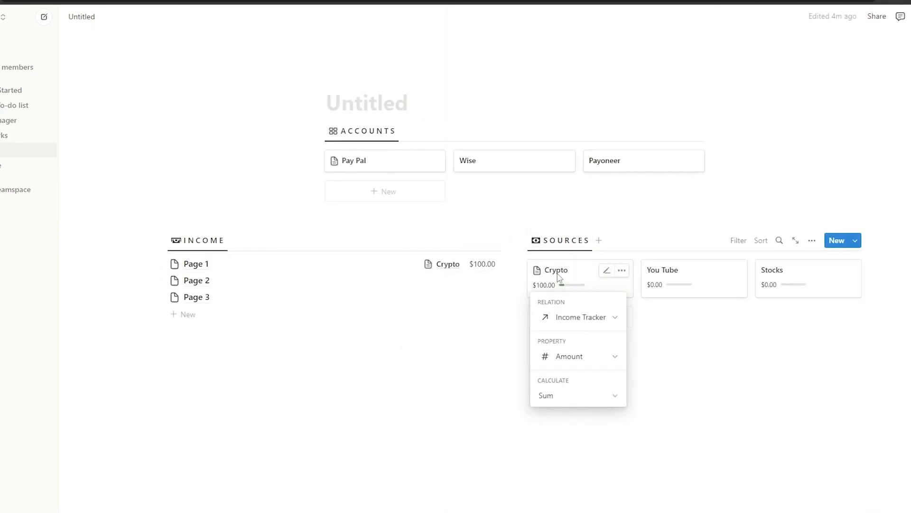
key(Escape)
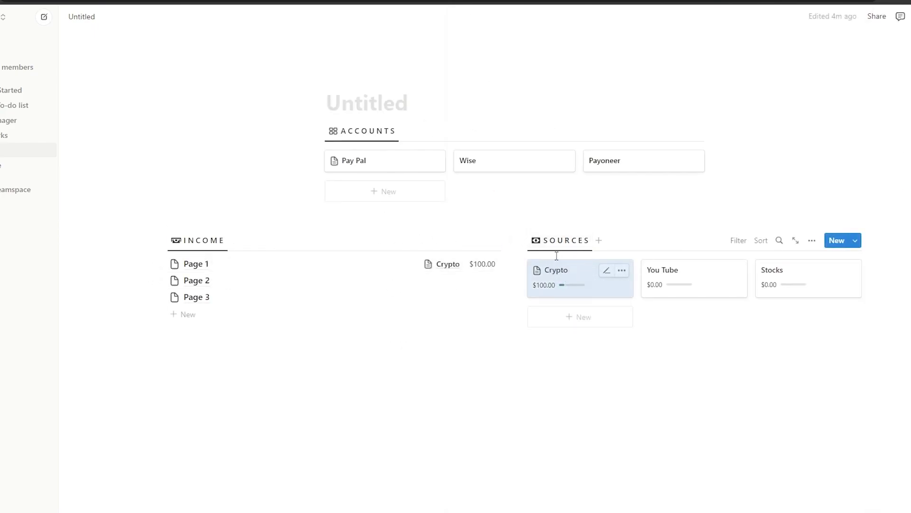
click(607, 273)
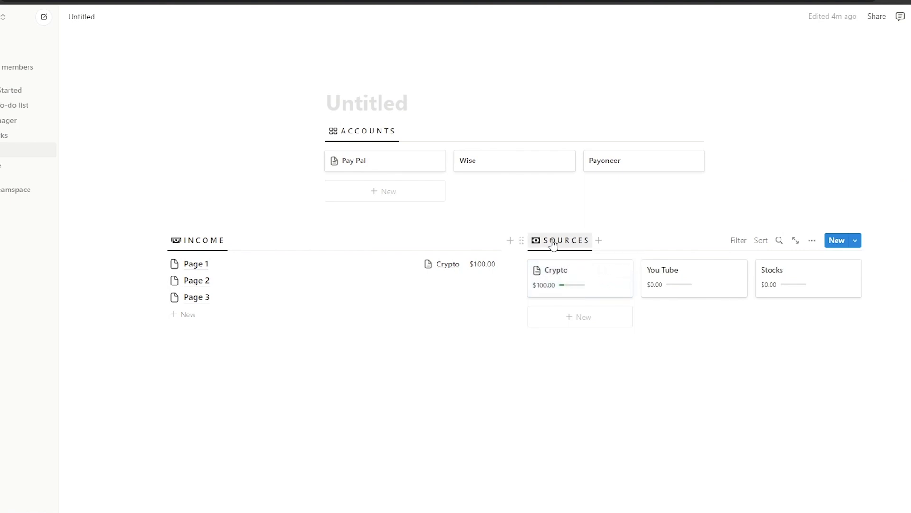
click(490, 427)
click(553, 285)
click(482, 350)
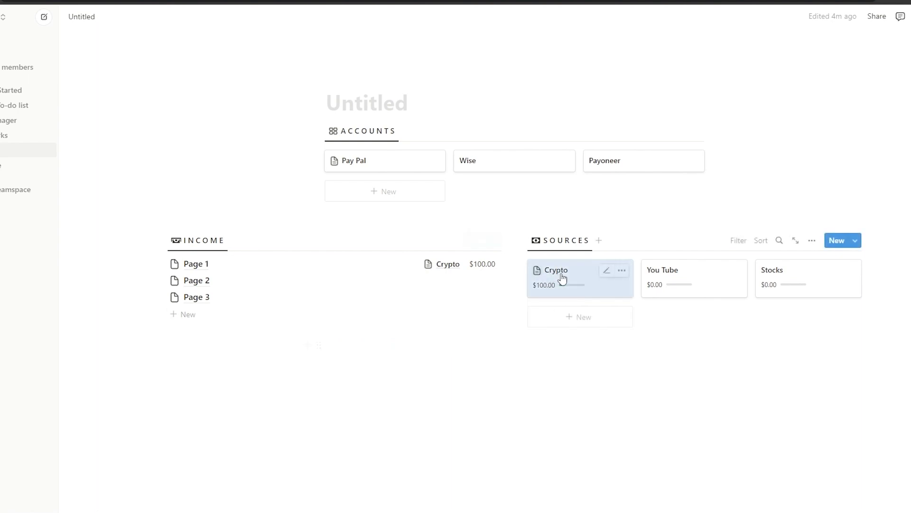
click(562, 278)
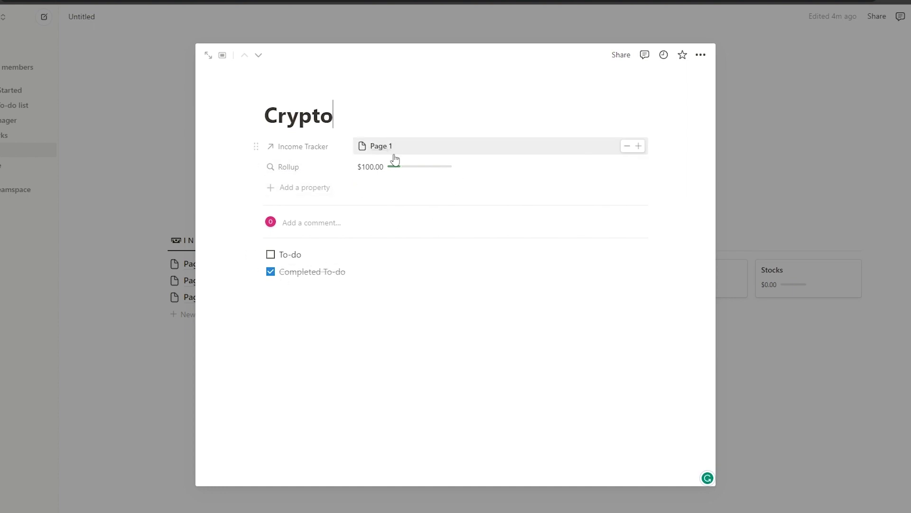
click(175, 381)
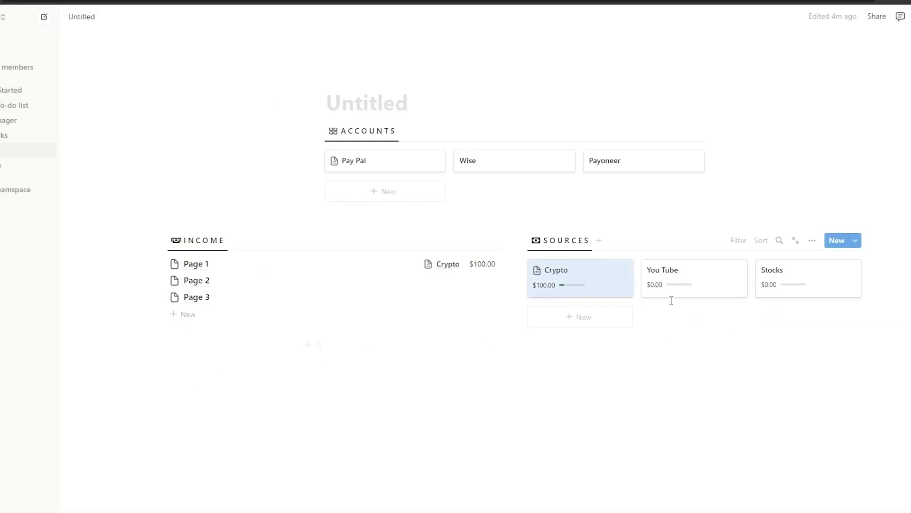